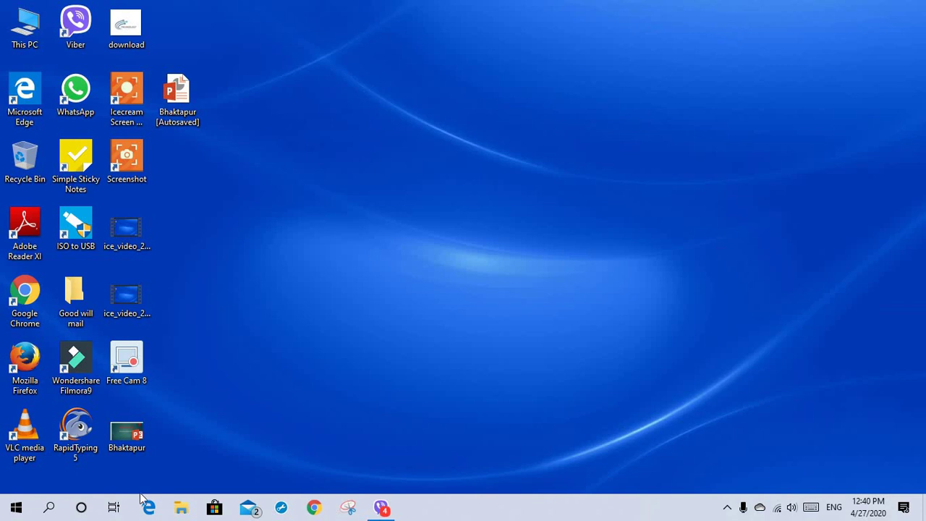
Launch Excel 2016 and create a new blank workbook
{"action": "left_click", "coordinate": [50, 509]}
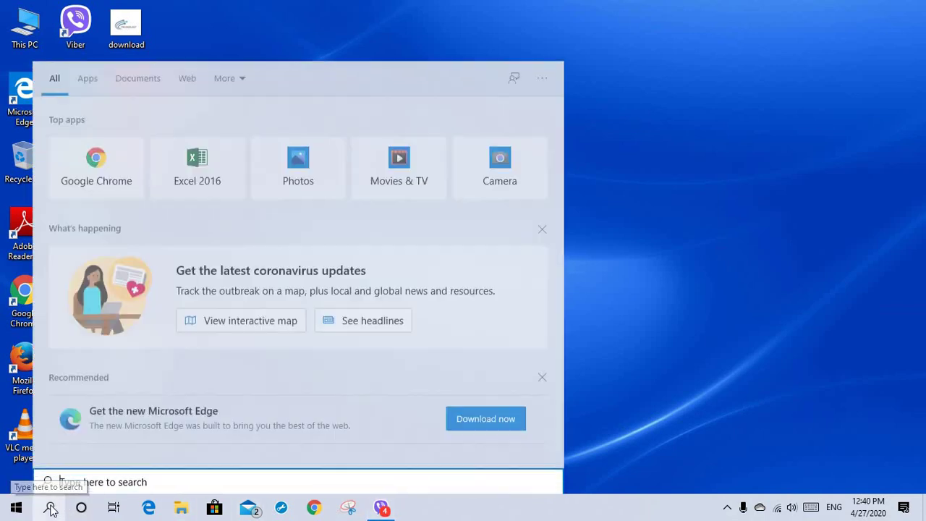
{"action": "left_click", "coordinate": [196, 175]}
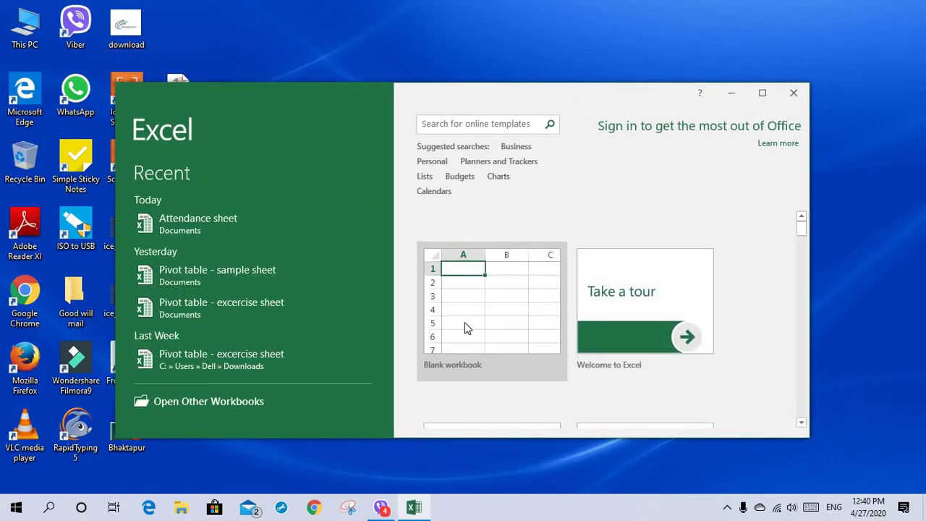
{"action": "left_click", "coordinate": [480, 319]}
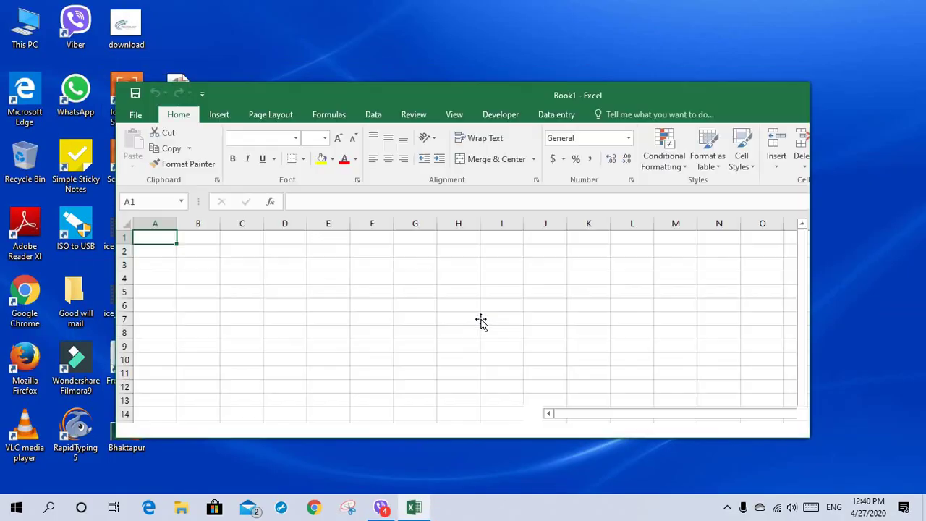
{"action": "left_click", "coordinate": [481, 318]}
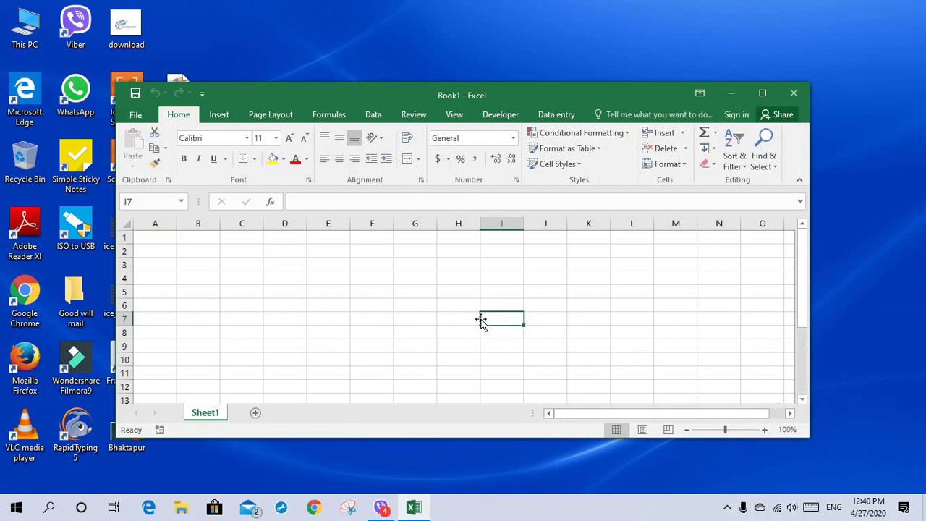
Close Book1, open the Attendance sheet workbook from Documents, and maximize Excel
{"action": "left_click", "coordinate": [793, 96]}
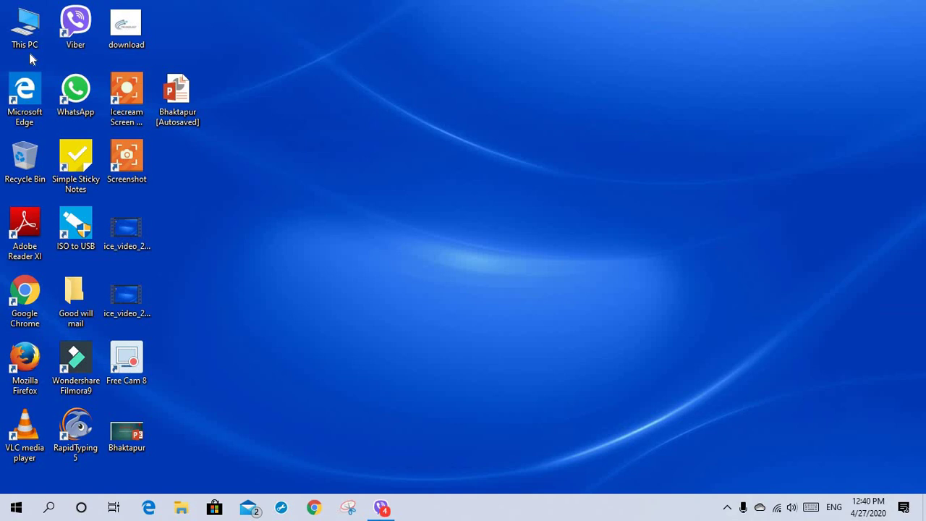
{"action": "double_click", "coordinate": [27, 43]}
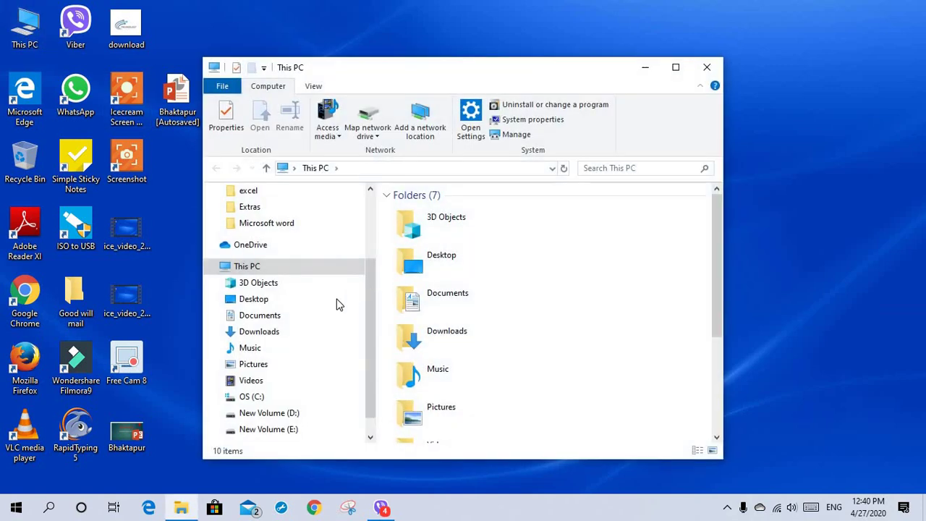
{"action": "left_click", "coordinate": [314, 317]}
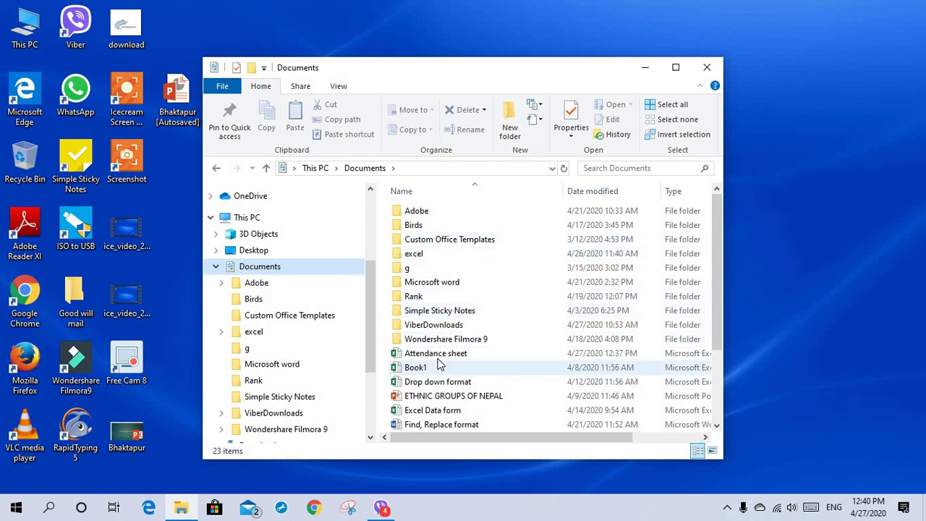
{"action": "double_click", "coordinate": [439, 357]}
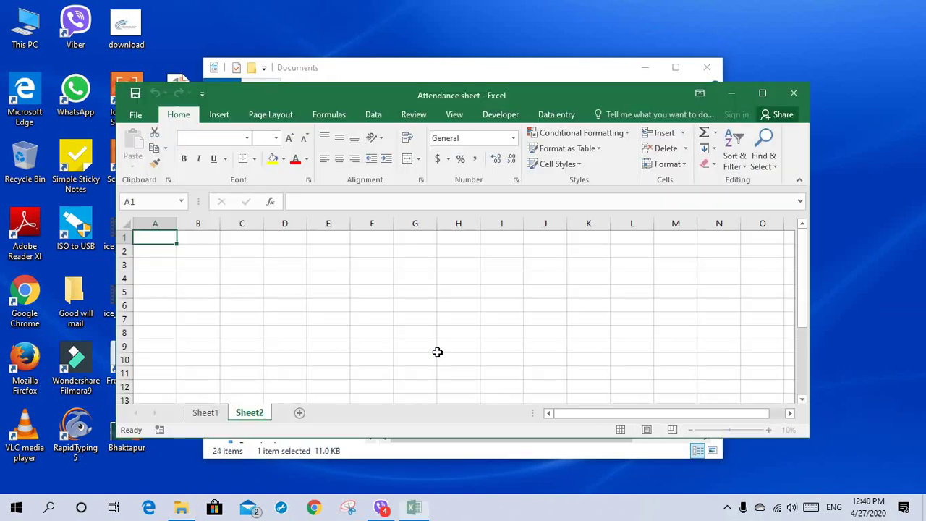
{"action": "left_click", "coordinate": [707, 68]}
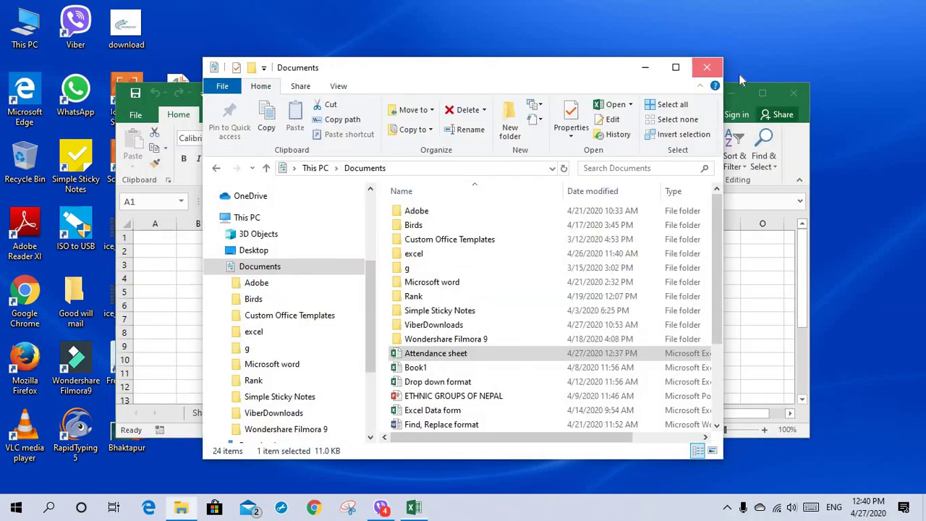
{"action": "left_click", "coordinate": [767, 93]}
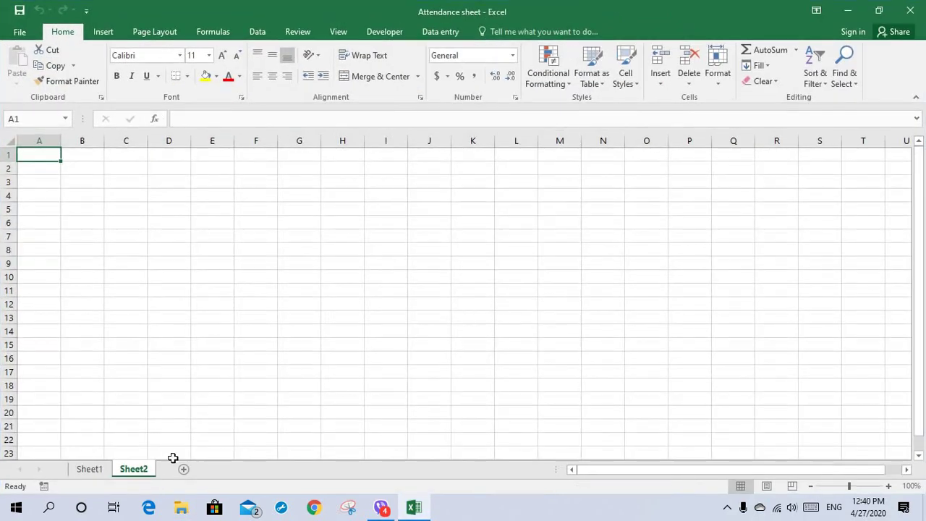
{"action": "left_click", "coordinate": [89, 470]}
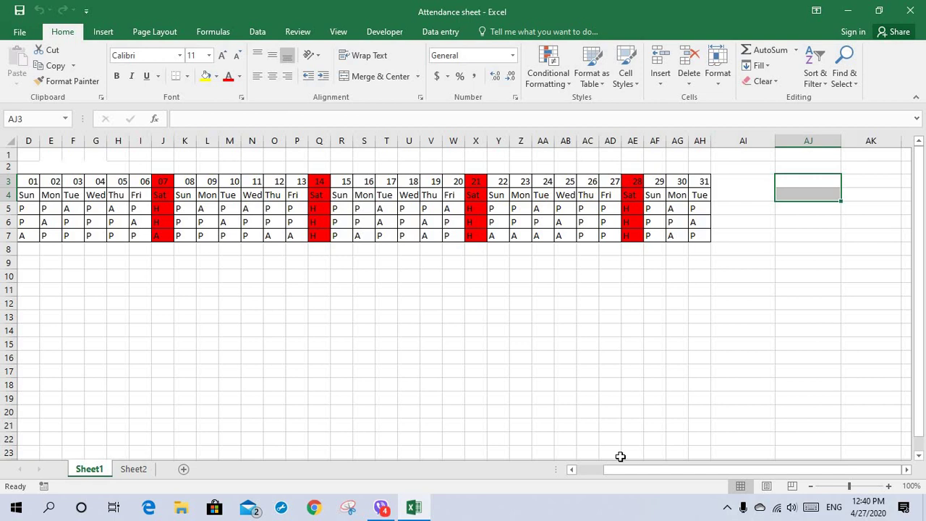
{"action": "left_click_drag", "start_coordinate": [620, 471], "coordinate": [579, 472]}
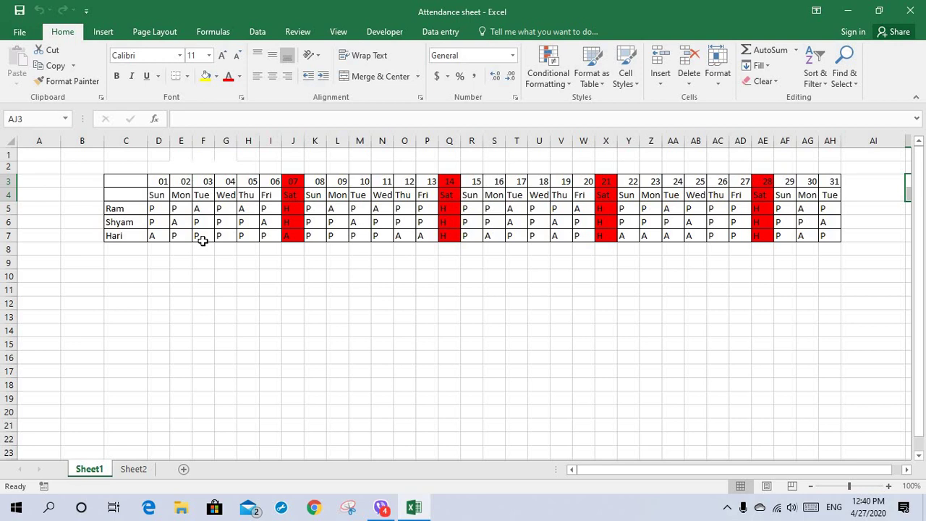
{"action": "left_click", "coordinate": [133, 469]}
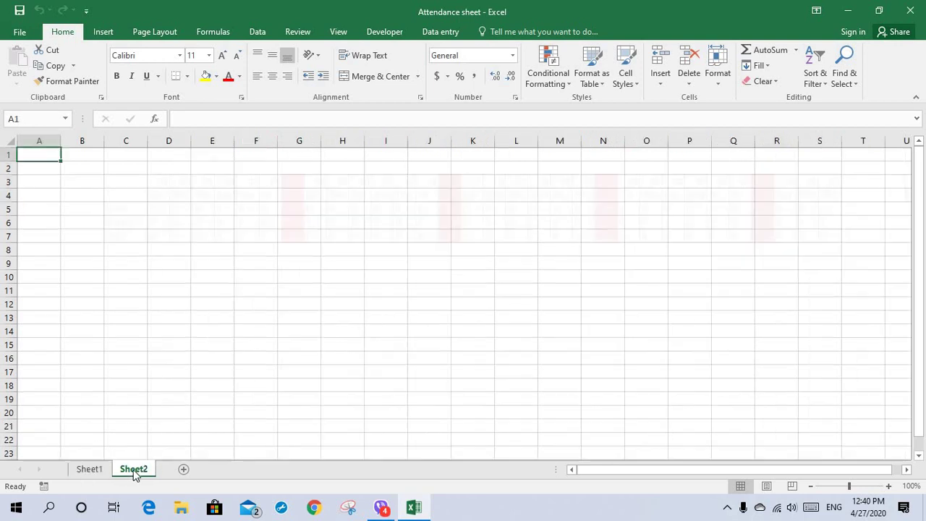
Enter three student names down cells B4, B5 and B6 of Sheet2
{"action": "left_click", "coordinate": [90, 195]}
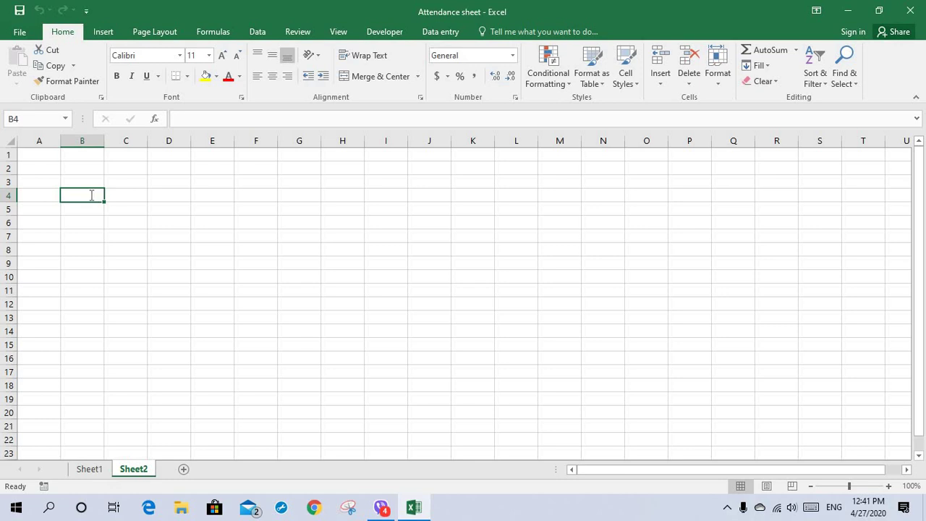
{"action": "type", "text": "Ram"}
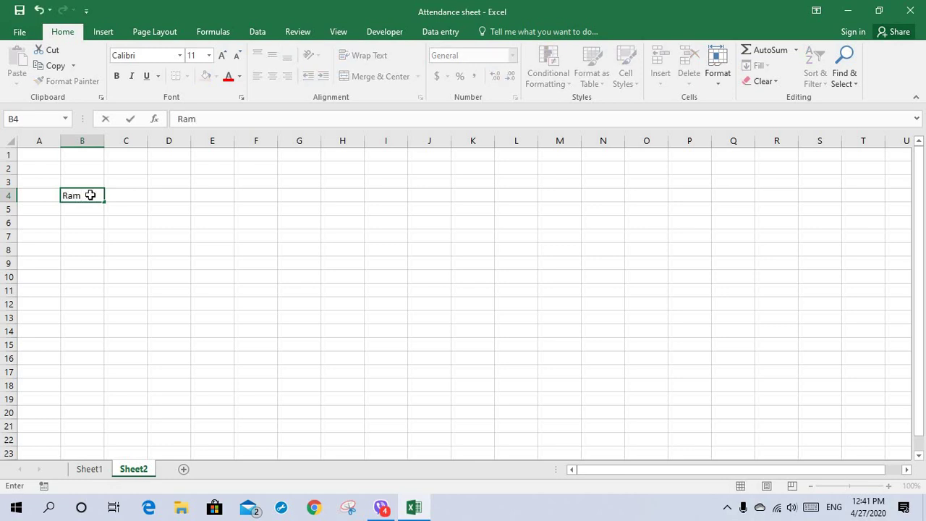
{"action": "key", "text": "Return"}
{"action": "type", "text": "Shy"}
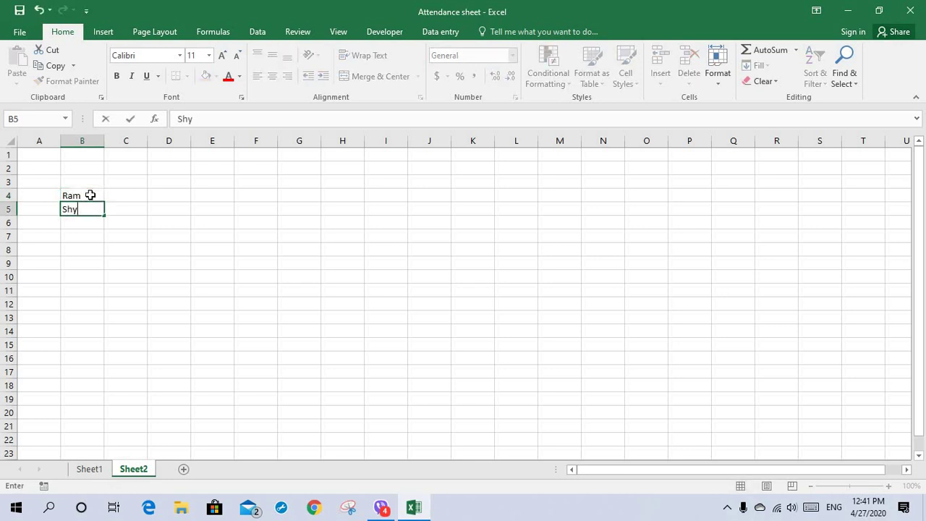
{"action": "type", "text": "am"}
{"action": "key", "text": "Return"}
{"action": "type", "text": "G"}
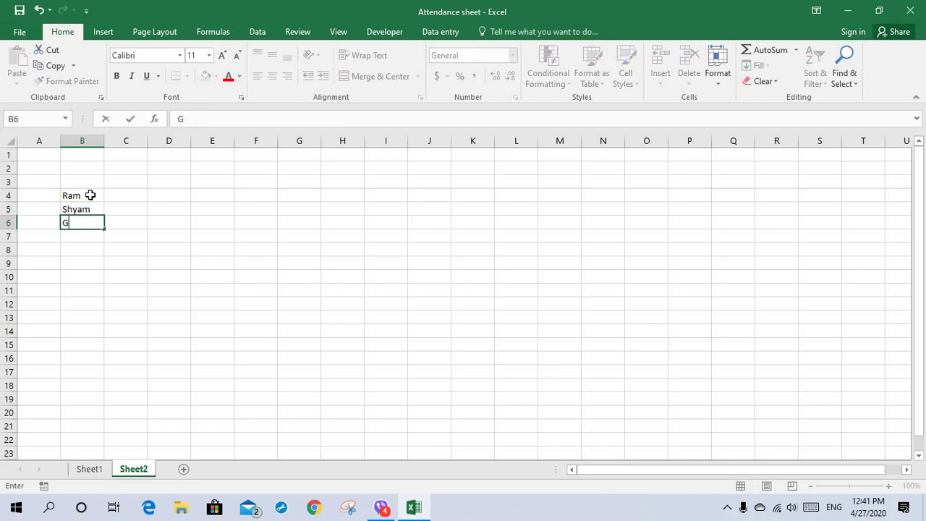
{"action": "key", "text": "BackSpace"}
{"action": "type", "text": "Har"}
{"action": "type", "text": "i"}
{"action": "left_click", "coordinate": [92, 199]}
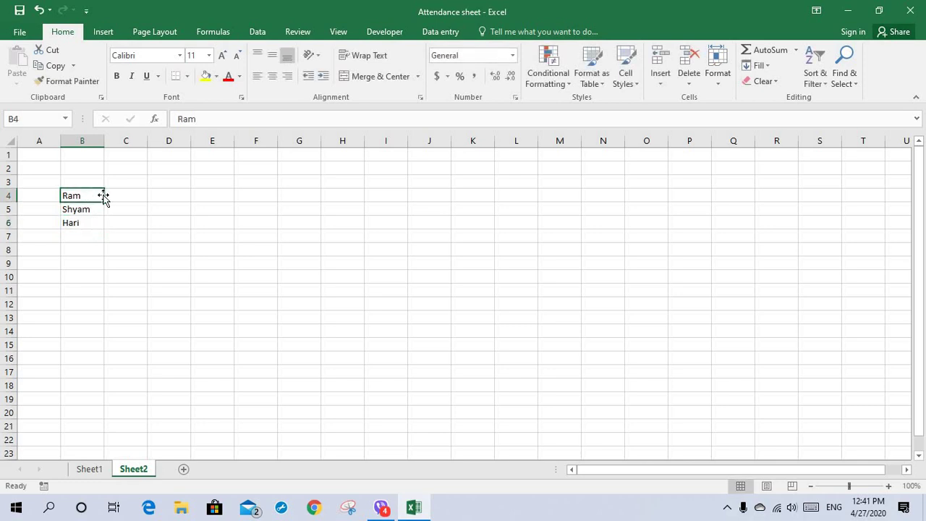
{"action": "left_click", "coordinate": [130, 168]}
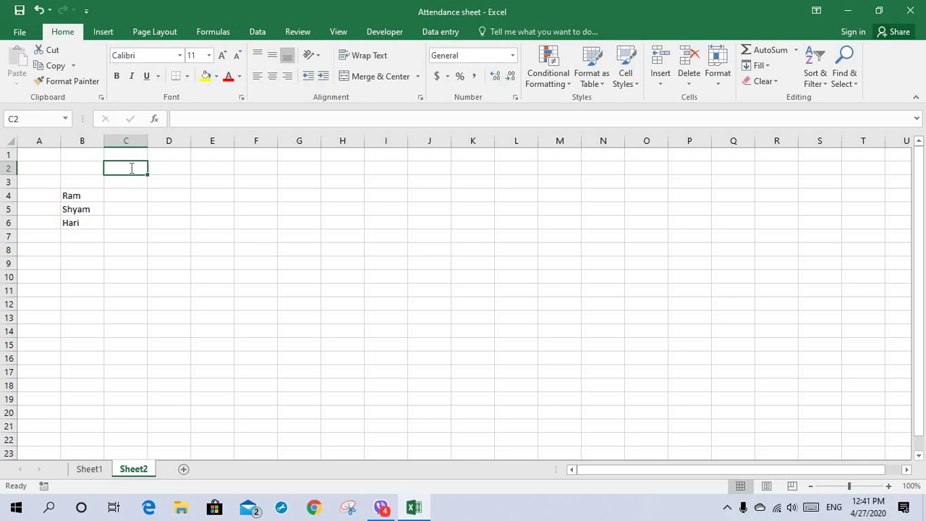
Enter the start date 3-01-2020 in C2 and adjust column C's width
{"action": "type", "text": "09"}
{"action": "key", "text": "BackSpace"}
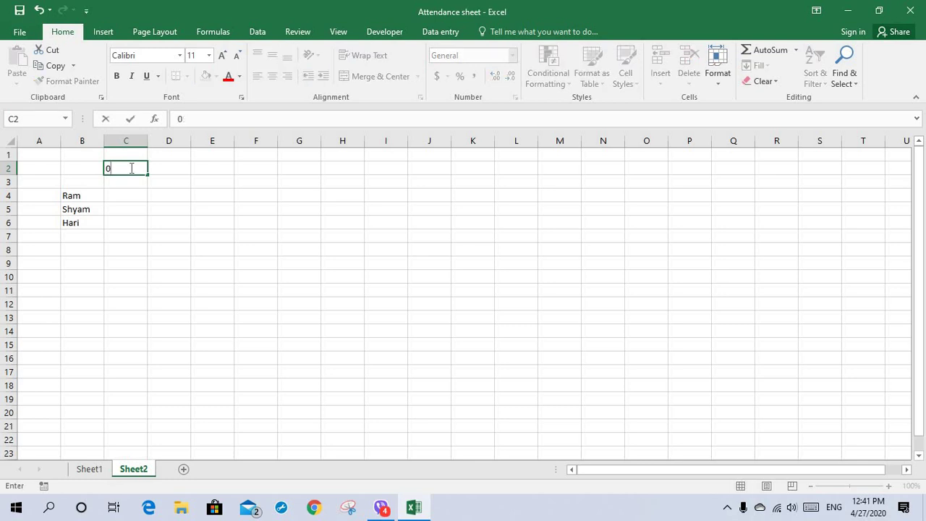
{"action": "type", "text": "3-"}
{"action": "type", "text": "01-"}
{"action": "type", "text": "2020"}
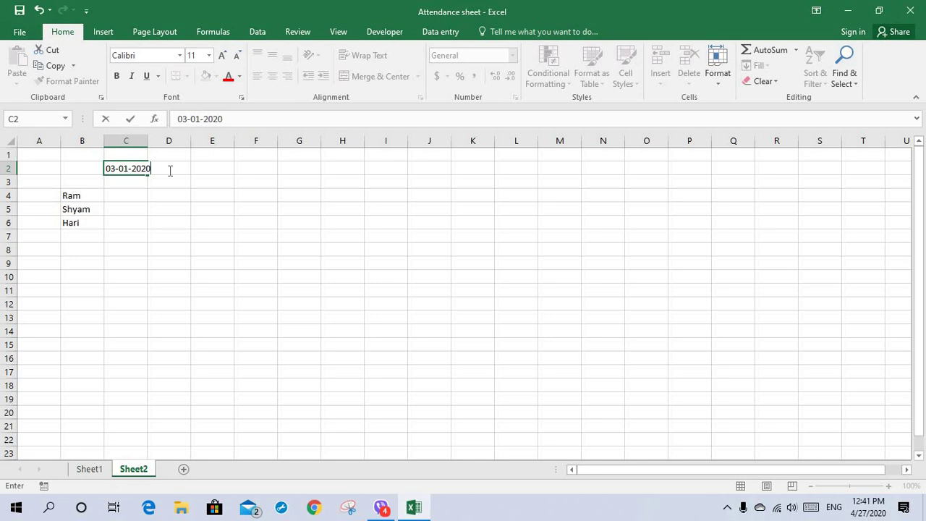
{"action": "left_click", "coordinate": [128, 169]}
{"action": "left_click", "coordinate": [149, 140]}
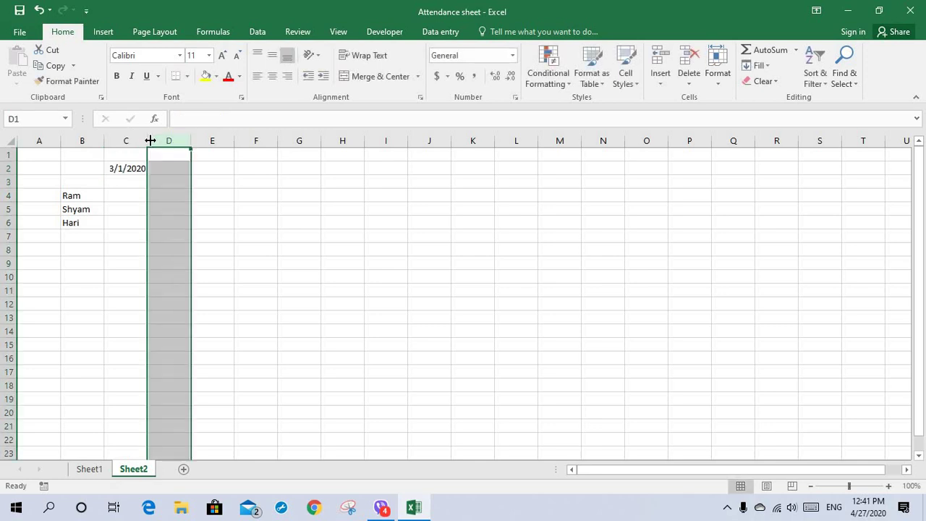
{"action": "left_click_drag", "start_coordinate": [147, 140], "coordinate": [146, 140]}
{"action": "left_click", "coordinate": [125, 170]}
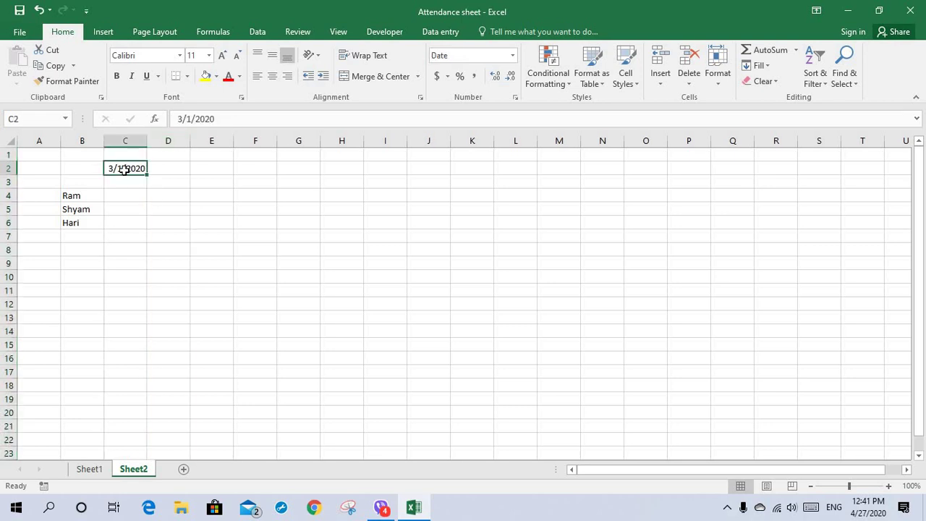
Give C2 the custom number format dd so the date shows as 01
{"action": "left_click", "coordinate": [516, 97]}
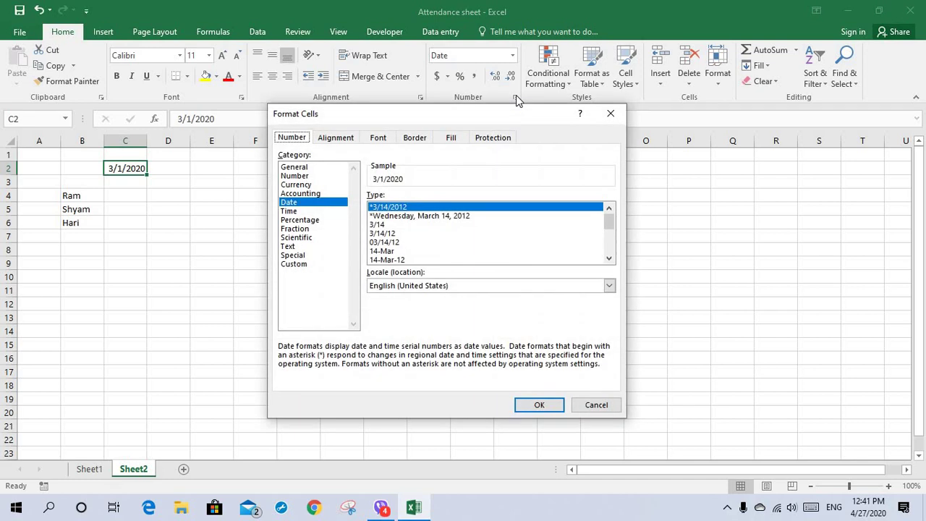
{"action": "left_click", "coordinate": [307, 266]}
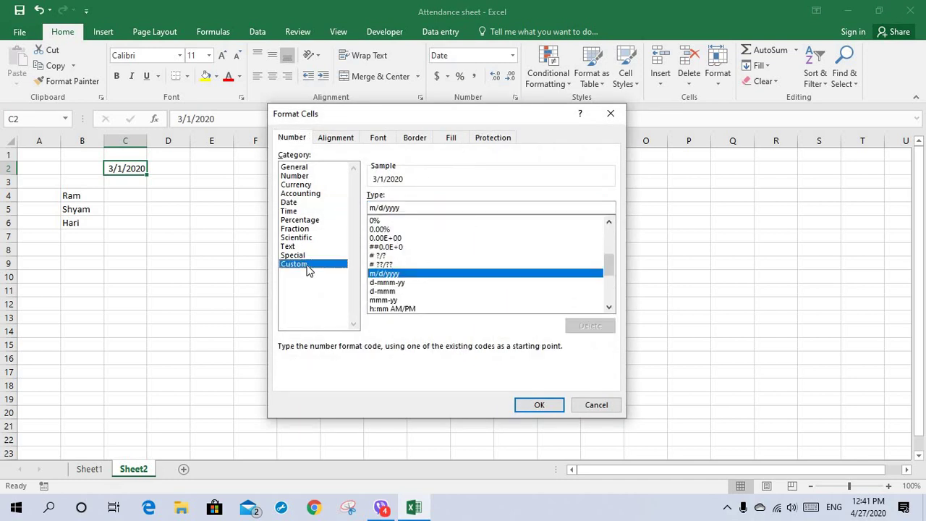
{"action": "left_click", "coordinate": [406, 208]}
{"action": "key", "text": "BackSpace"}
{"action": "key", "text": "BackSpace"}
{"action": "key", "text": "BackSpace"}
{"action": "key", "text": "BackSpace"}
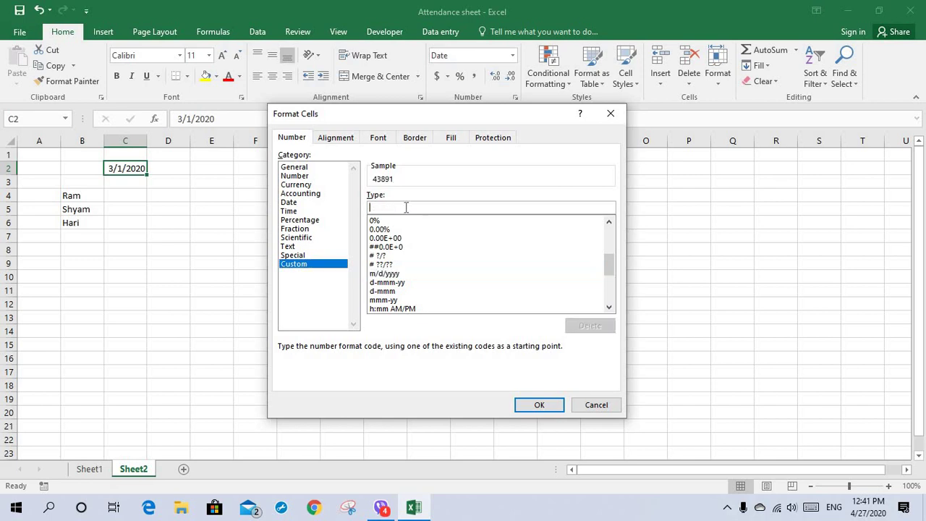
{"action": "type", "text": "dd"}
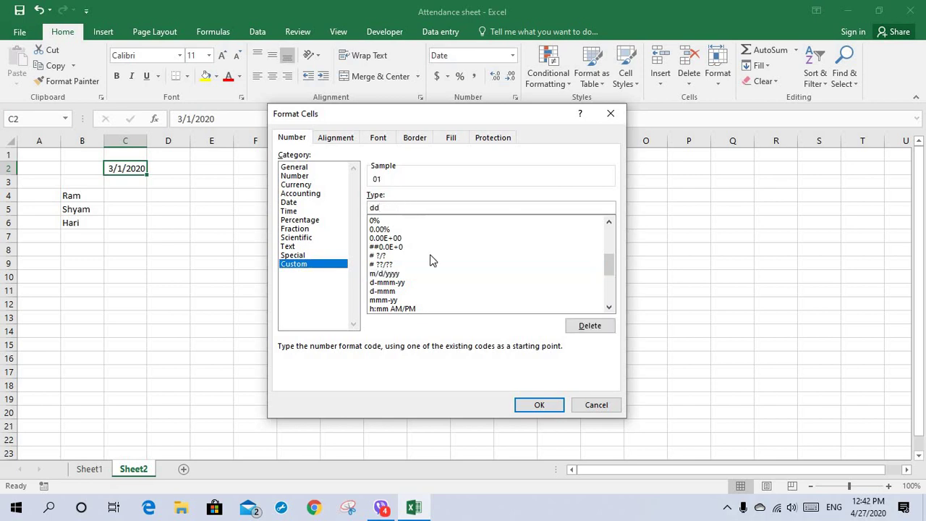
{"action": "left_click", "coordinate": [524, 400]}
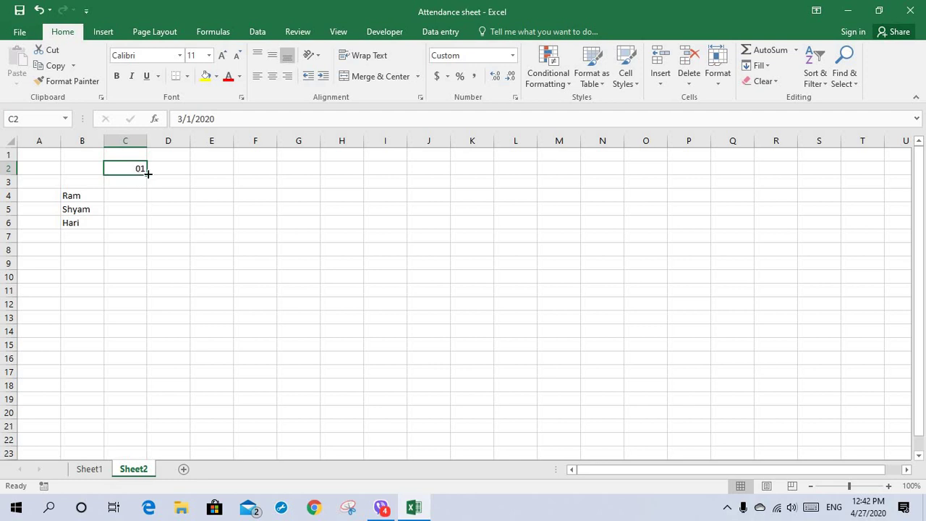
Fill the day series from C2 across to AG2, giving days 01 to 31
{"action": "mouse_move", "coordinate": [148, 174]}
{"action": "left_mouse_down"}
{"action": "mouse_move", "coordinate": [764, 185]}
{"action": "mouse_move", "coordinate": [874, 174]}
{"action": "left_mouse_up"}
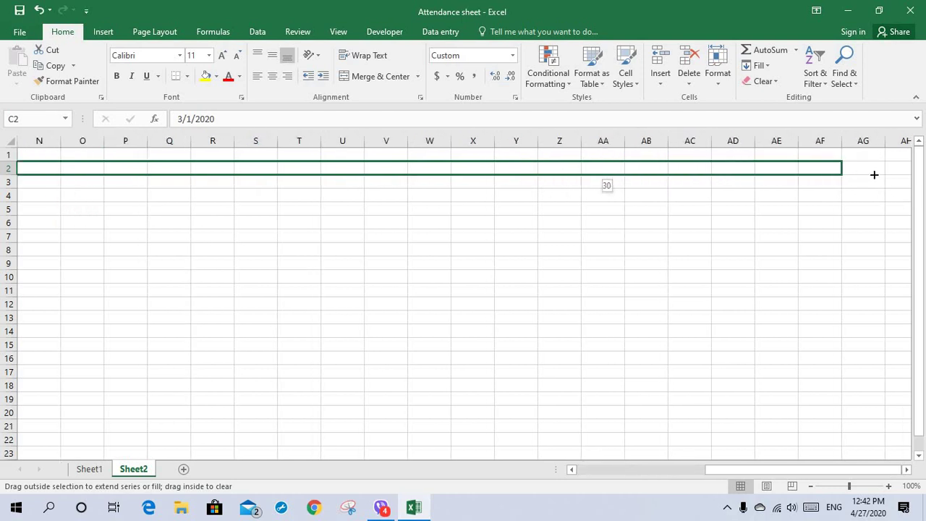
{"action": "left_click_drag", "start_coordinate": [875, 174], "coordinate": [873, 173]}
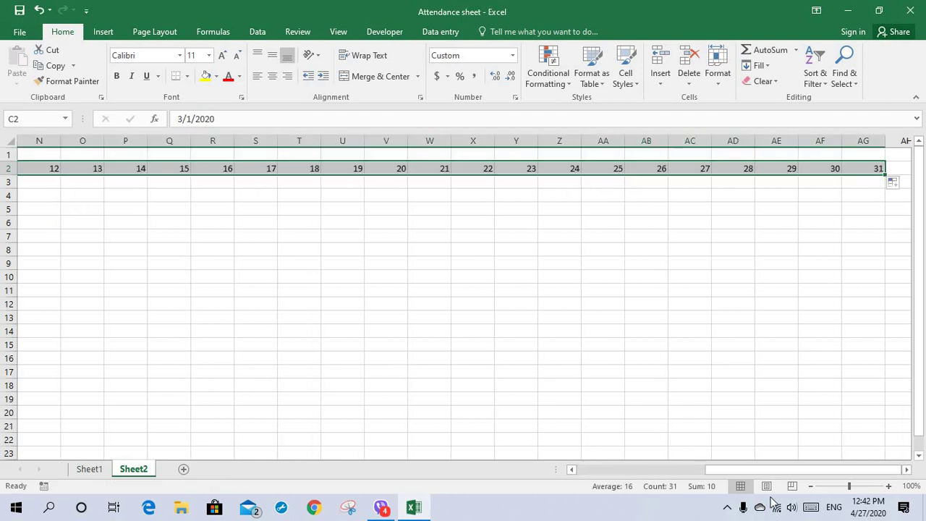
{"action": "left_click_drag", "start_coordinate": [765, 470], "coordinate": [558, 507]}
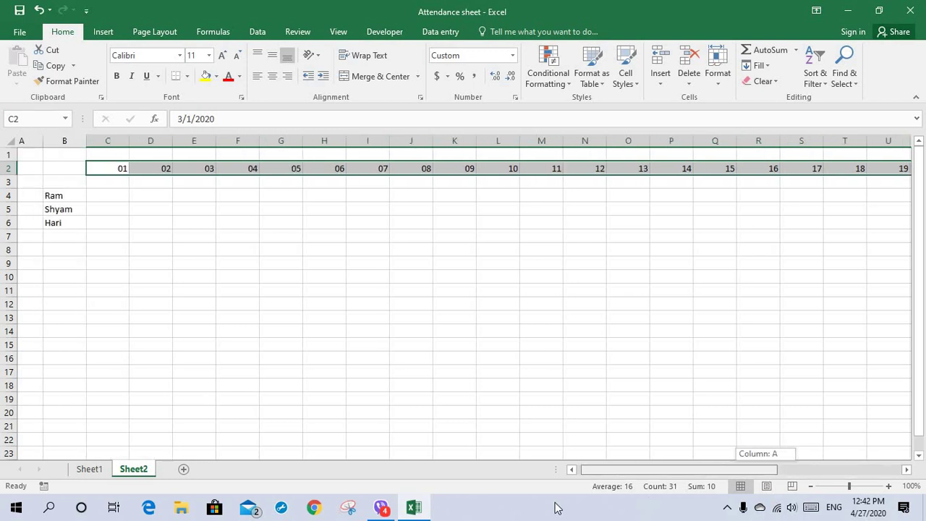
{"action": "left_click", "coordinate": [125, 186]}
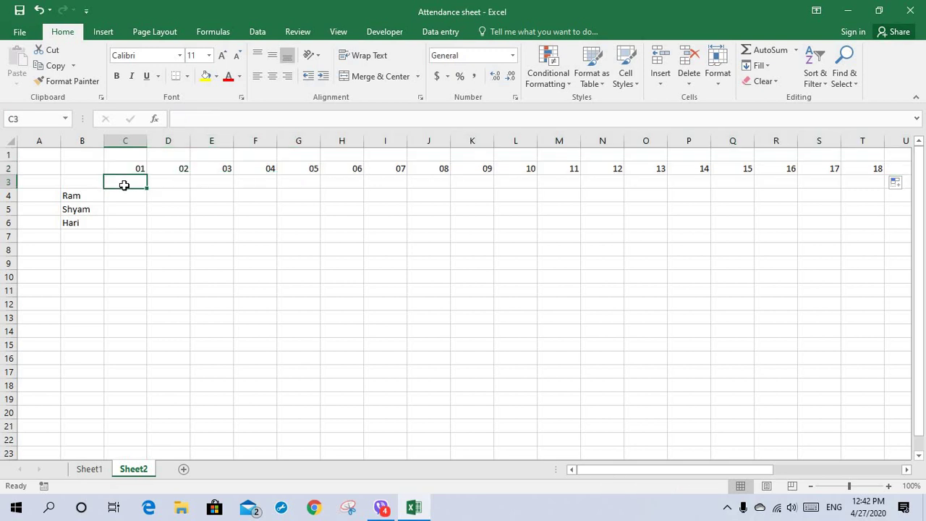
Enter =TEXT(C2,"ddd") in C3 to show the weekday name Sun
{"action": "type", "text": "="}
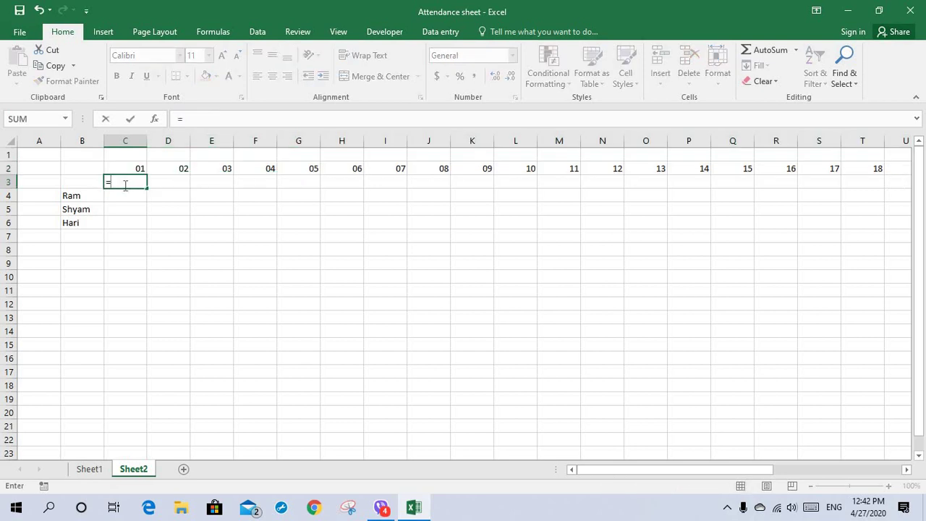
{"action": "type", "text": "te"}
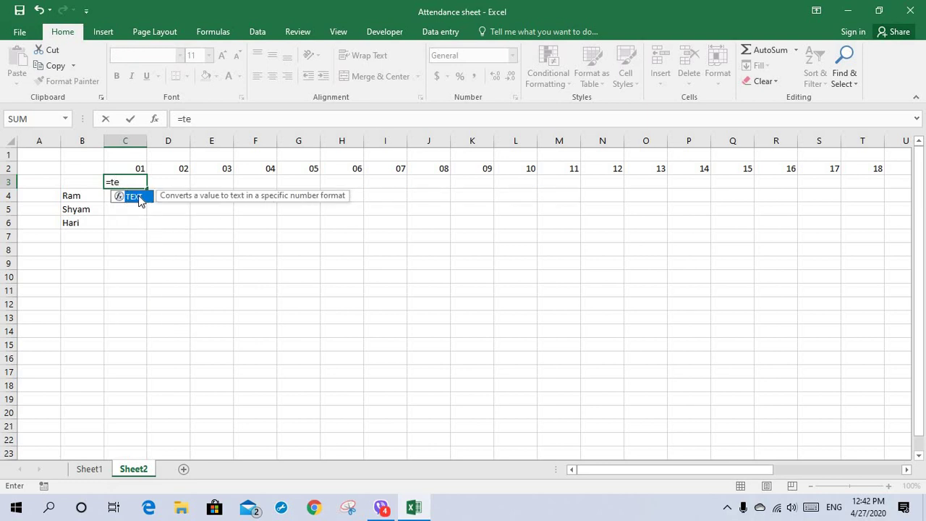
{"action": "double_click", "coordinate": [134, 196]}
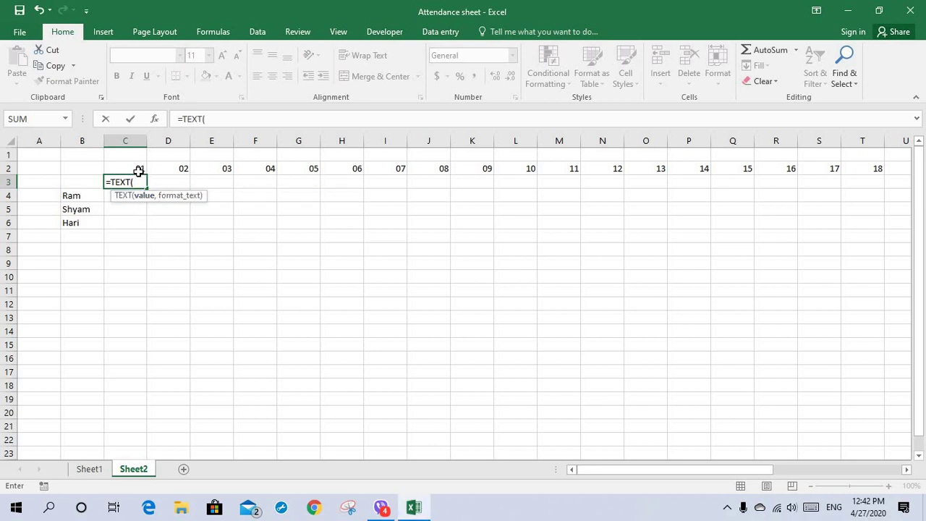
{"action": "left_click", "coordinate": [138, 169]}
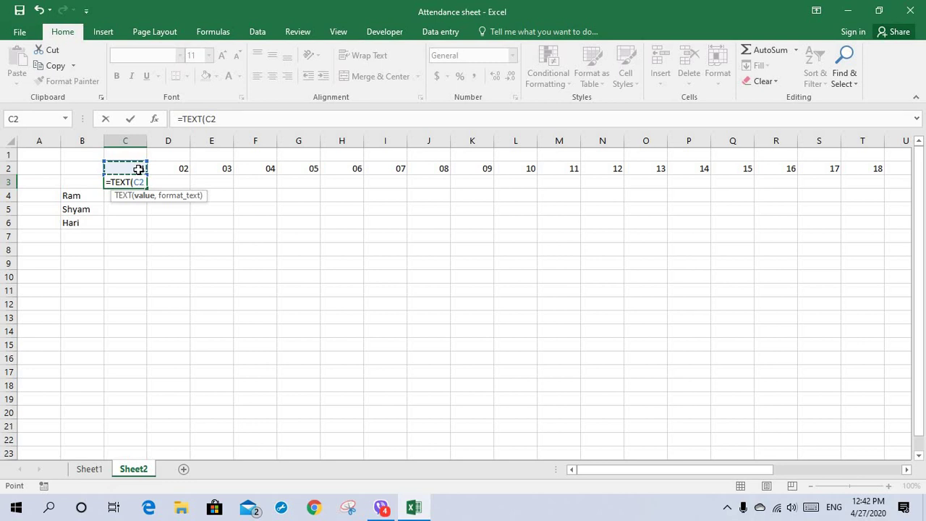
{"action": "type", "text": ","}
{"action": "type", "text": "\""}
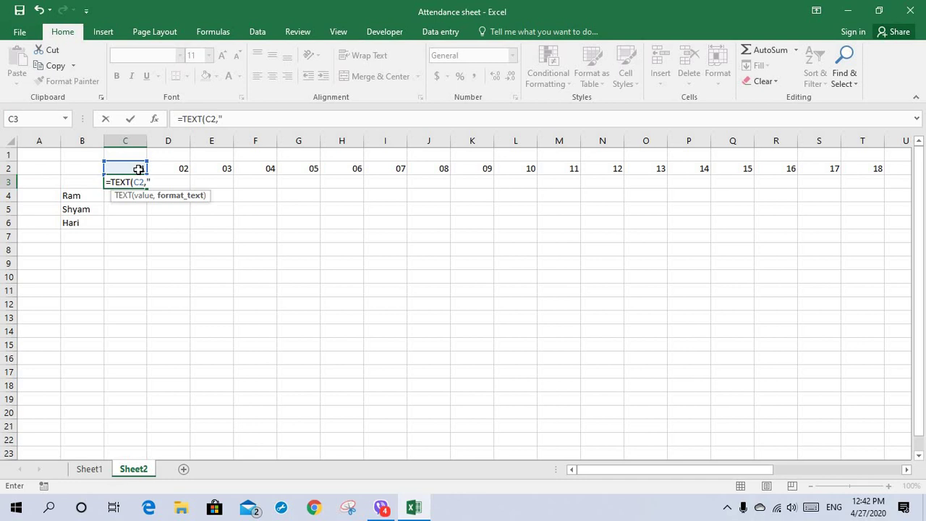
{"action": "type", "text": "ddd"}
{"action": "type", "text": "\""}
{"action": "key", "text": "ctrl+Return"}
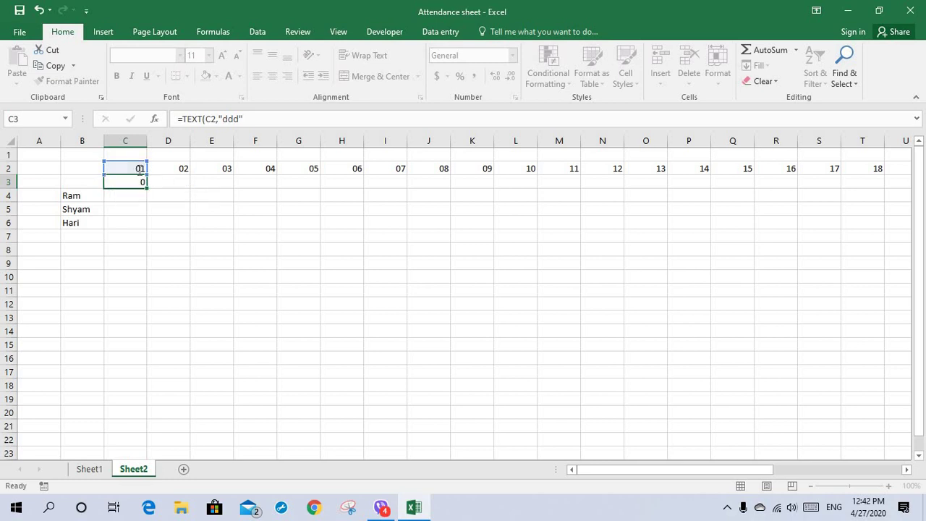
Test the weekday formula by entering 0 in C2, then restore 01
{"action": "left_click", "coordinate": [138, 169]}
{"action": "key", "text": "Return"}
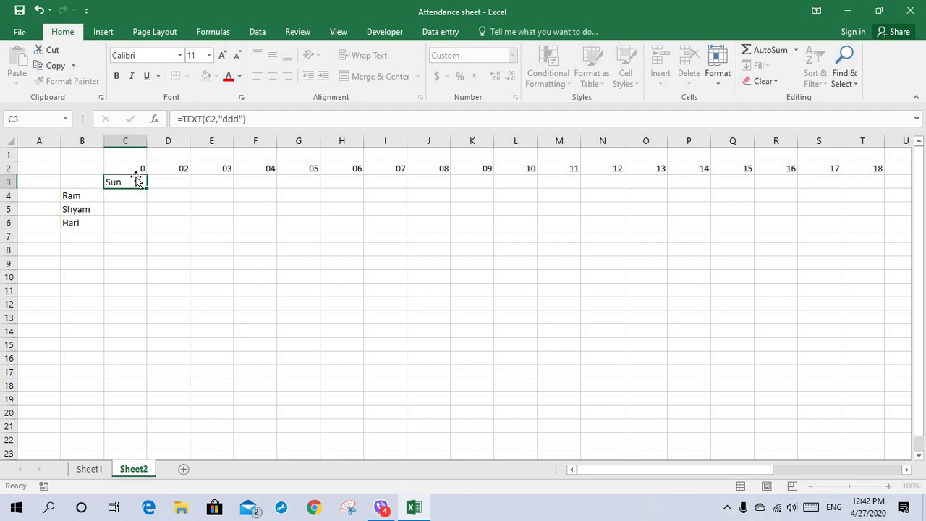
{"action": "left_click", "coordinate": [140, 166]}
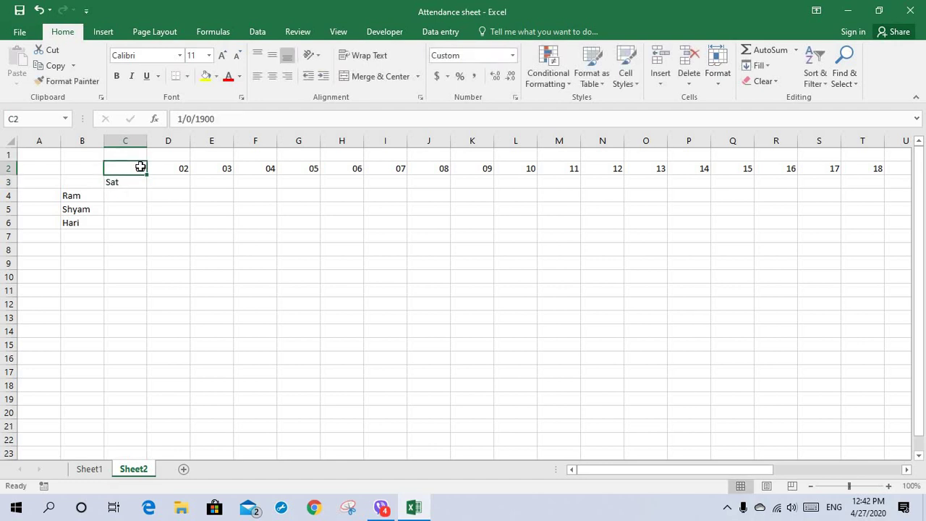
{"action": "type", "text": "0"}
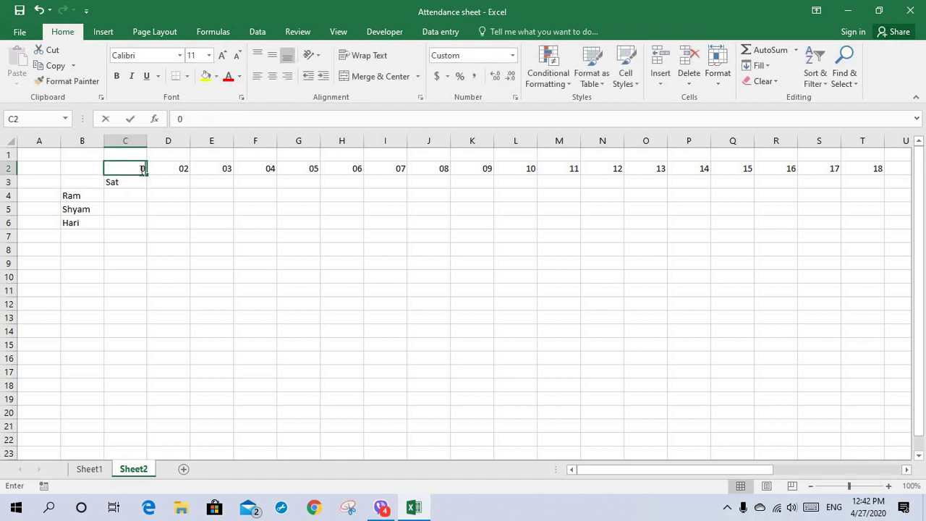
{"action": "type", "text": "1"}
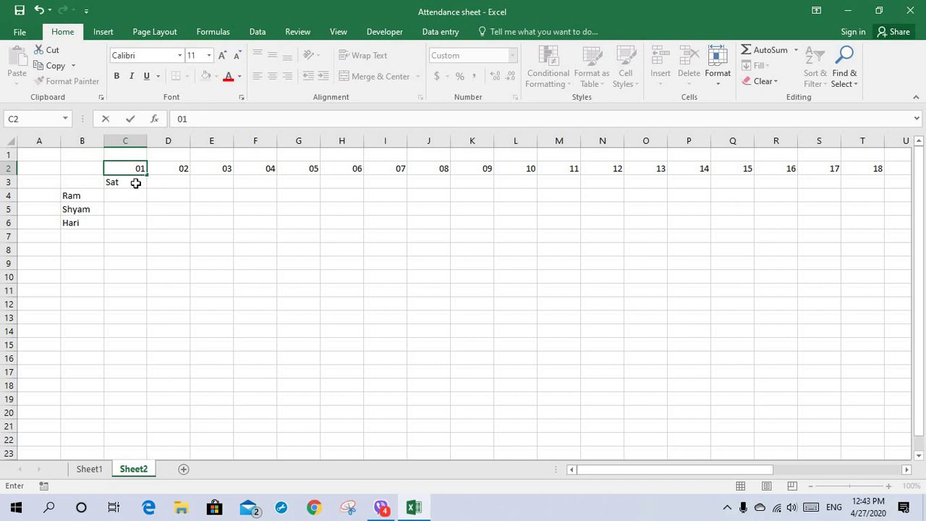
{"action": "left_click", "coordinate": [136, 183]}
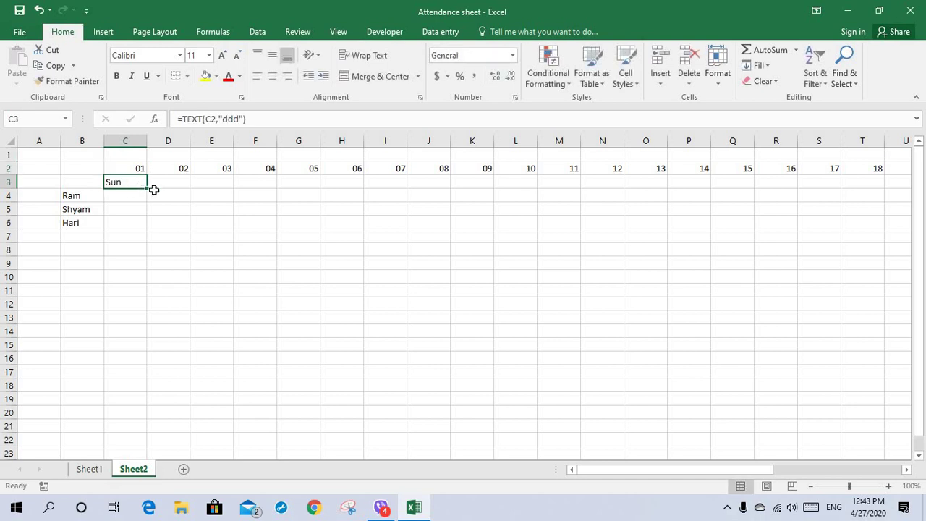
Copy the weekday formula from C3 across to AG3 so day 31 shows Tue
{"action": "left_click_drag", "start_coordinate": [147, 183], "coordinate": [135, 183]}
{"action": "mouse_move", "coordinate": [146, 188]}
{"action": "left_mouse_down"}
{"action": "mouse_move", "coordinate": [662, 190]}
{"action": "mouse_move", "coordinate": [865, 207]}
{"action": "mouse_move", "coordinate": [876, 189]}
{"action": "left_mouse_up"}
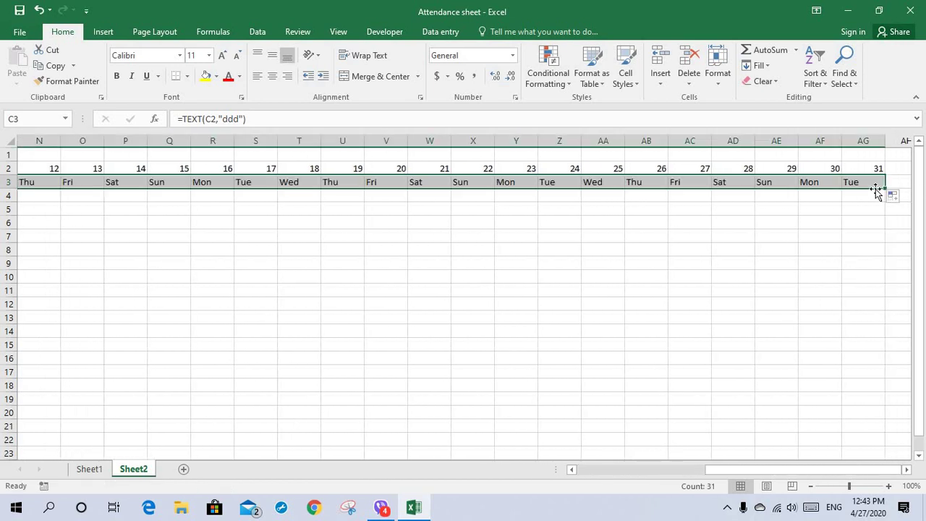
{"action": "left_click_drag", "start_coordinate": [793, 470], "coordinate": [599, 506]}
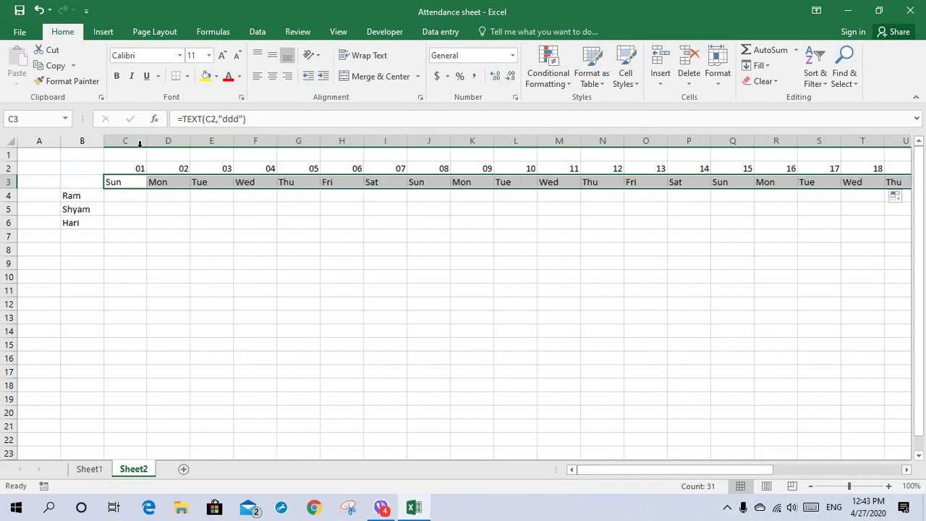
{"action": "mouse_move", "coordinate": [139, 141]}
{"action": "left_mouse_down"}
{"action": "mouse_move", "coordinate": [714, 120]}
{"action": "mouse_move", "coordinate": [917, 138]}
{"action": "mouse_move", "coordinate": [897, 167]}
{"action": "left_mouse_up"}
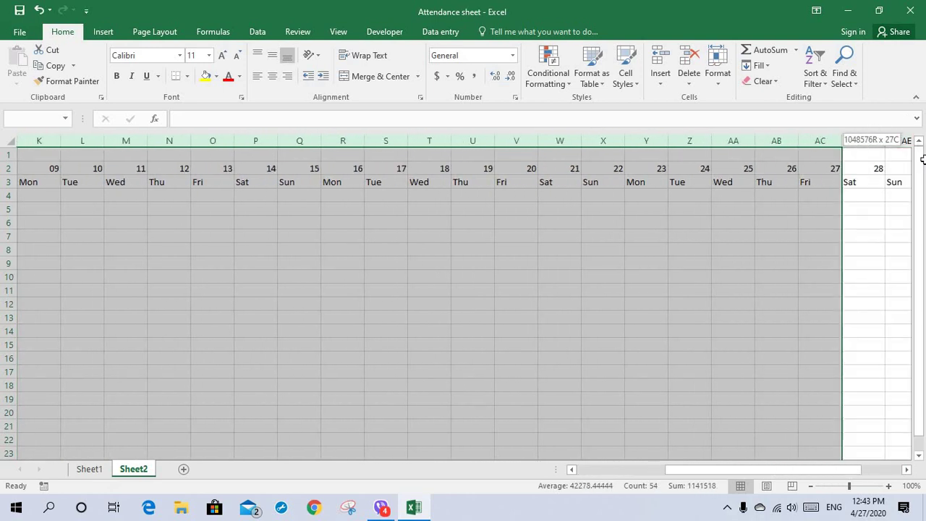
Narrow the day columns C through AG to width 2.86
{"action": "left_click_drag", "start_coordinate": [897, 167], "coordinate": [836, 168]}
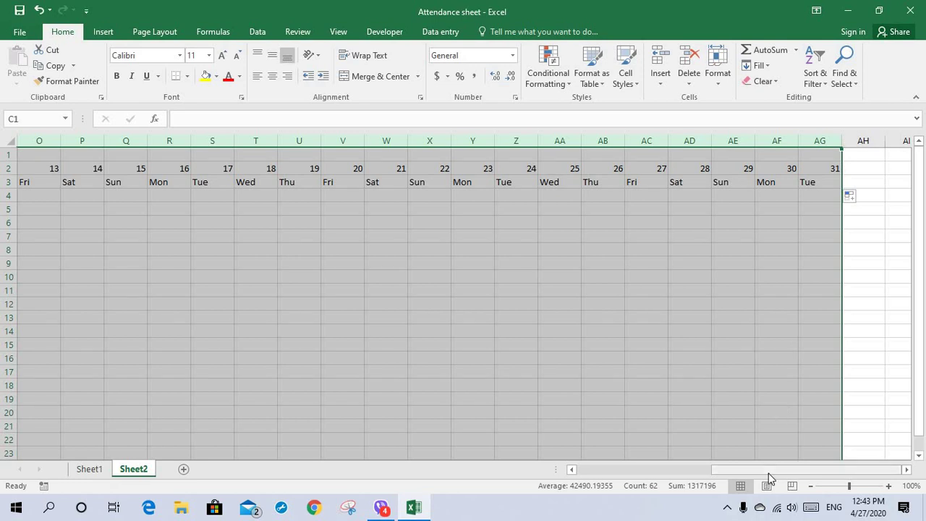
{"action": "left_click_drag", "start_coordinate": [727, 469], "coordinate": [592, 469]}
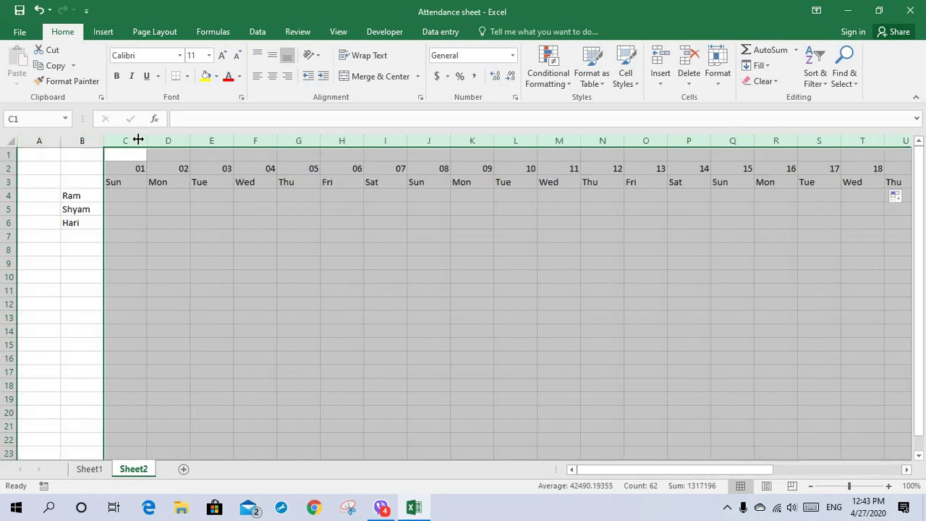
{"action": "left_click_drag", "start_coordinate": [147, 139], "coordinate": [124, 139]}
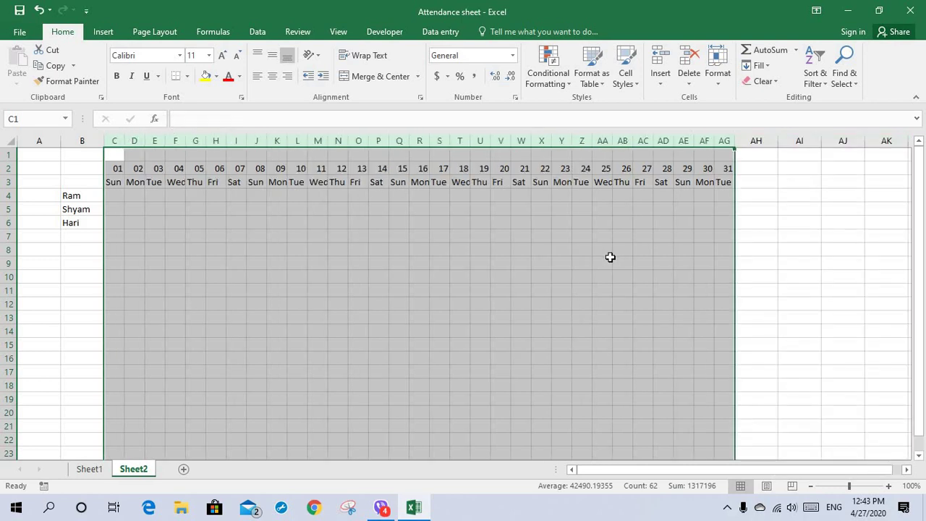
{"action": "left_click", "coordinate": [759, 196]}
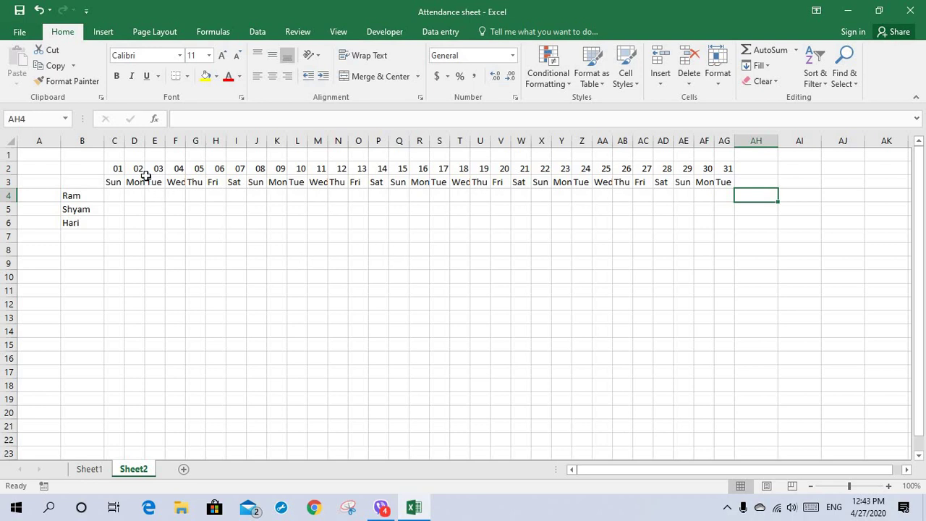
Restrict C2:AG6 to a Data Validation dropdown list with source P,A,H
{"action": "left_click_drag", "start_coordinate": [113, 164], "coordinate": [402, 212]}
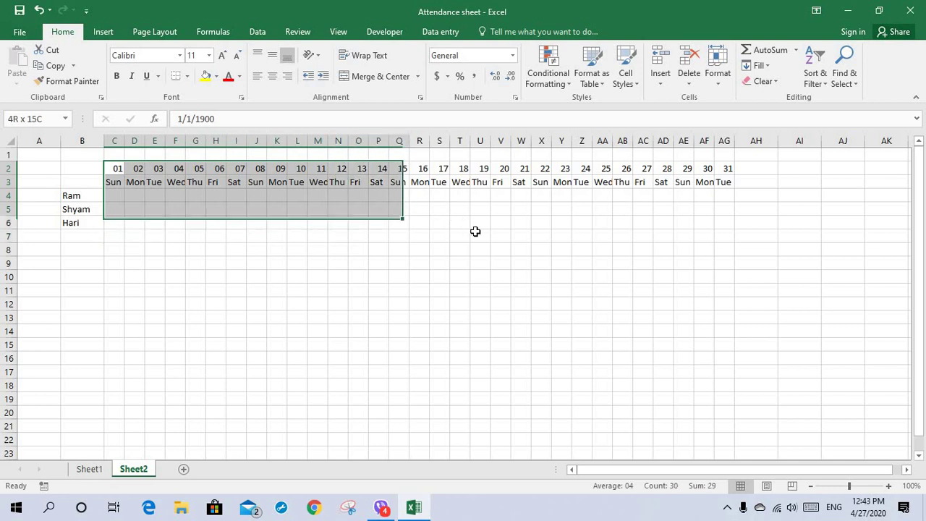
{"action": "left_click_drag", "start_coordinate": [402, 212], "coordinate": [711, 223]}
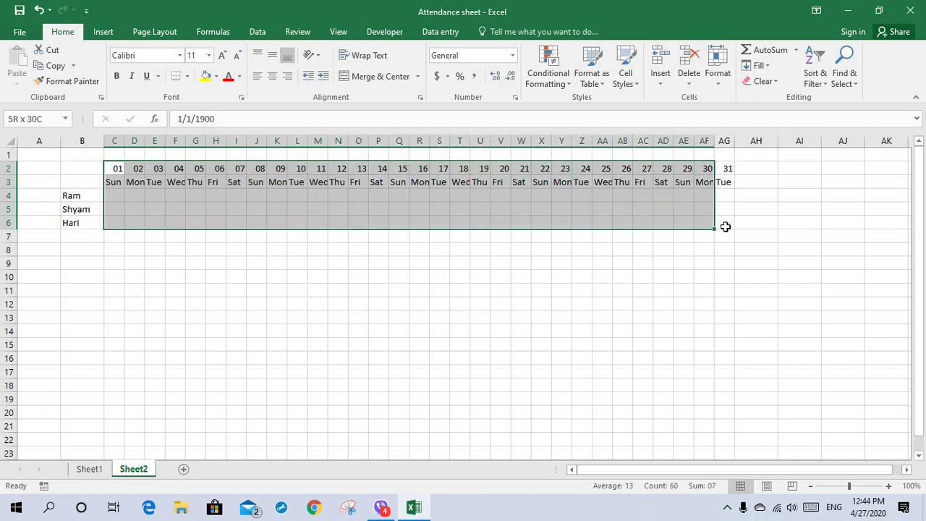
{"action": "left_click_drag", "start_coordinate": [711, 223], "coordinate": [726, 229]}
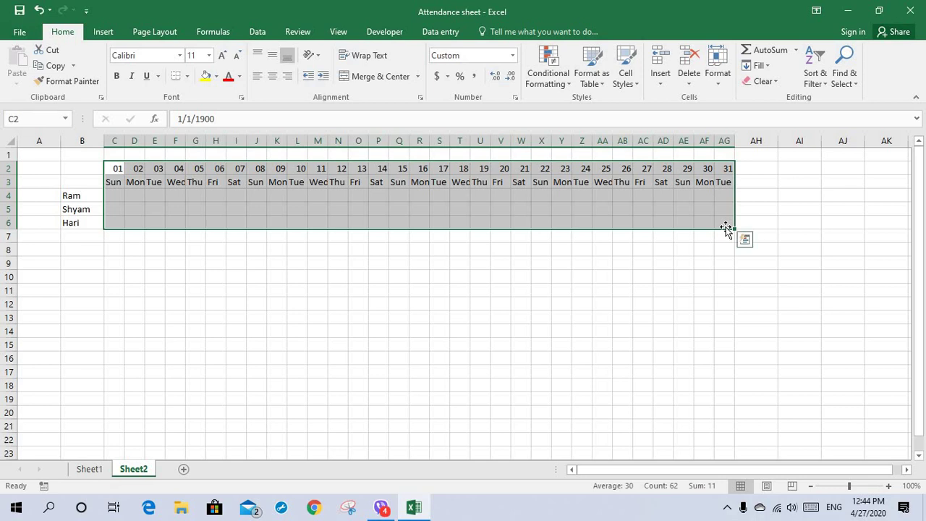
{"action": "left_click", "coordinate": [251, 32]}
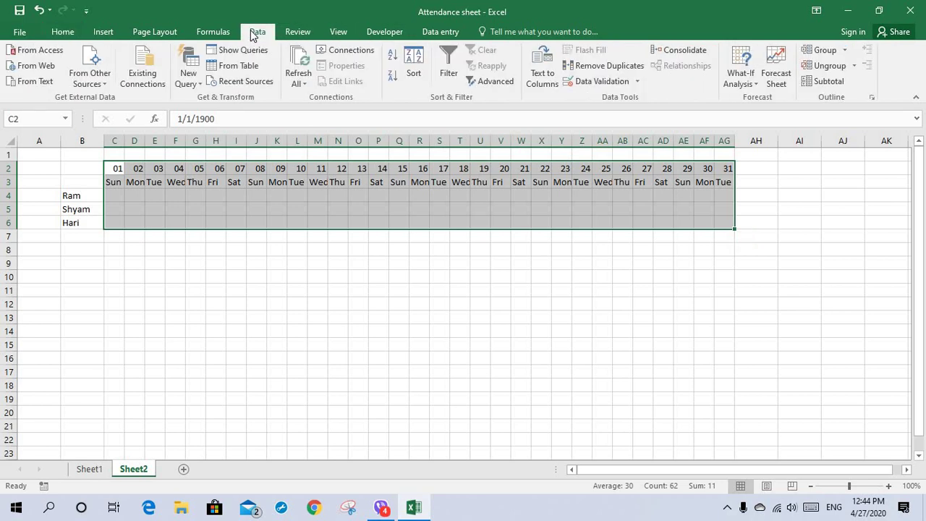
{"action": "left_click", "coordinate": [637, 83]}
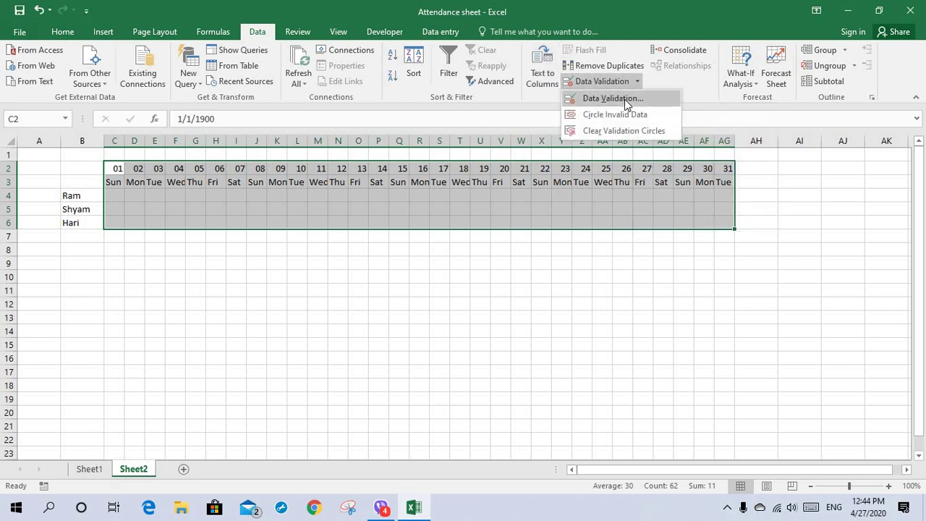
{"action": "left_click", "coordinate": [624, 99]}
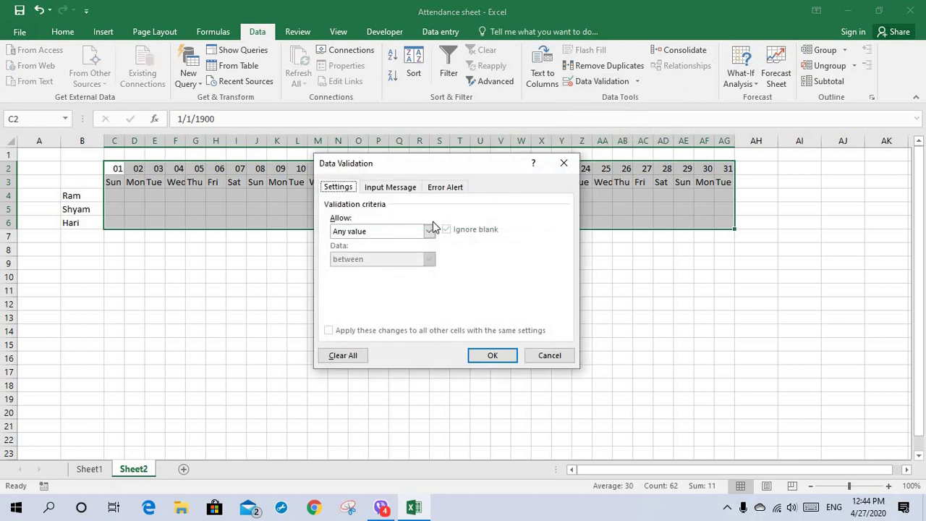
{"action": "left_click", "coordinate": [429, 232]}
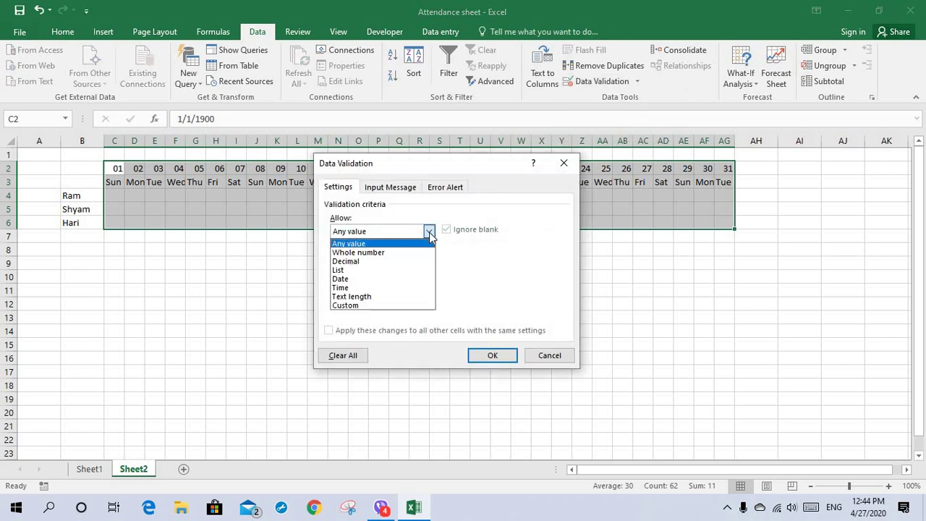
{"action": "left_click", "coordinate": [362, 272]}
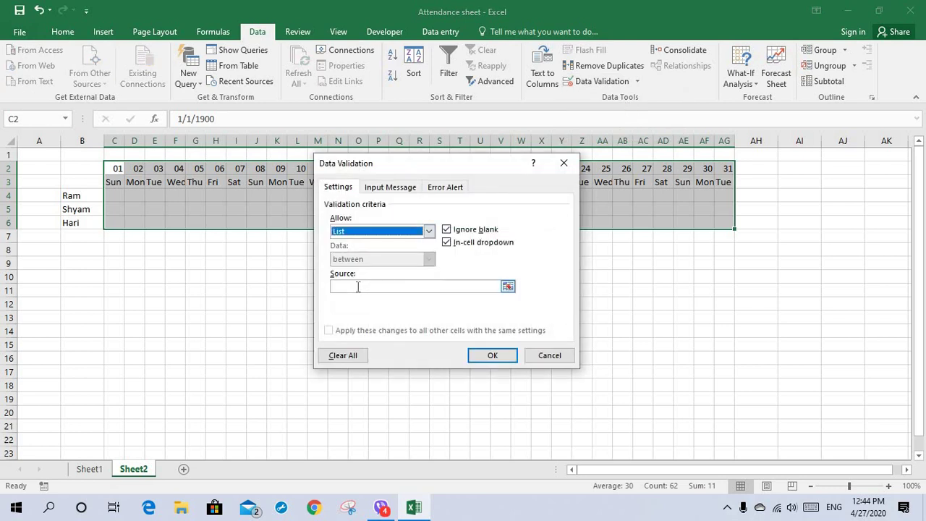
{"action": "left_click", "coordinate": [358, 286]}
{"action": "type", "text": "P,A,H"}
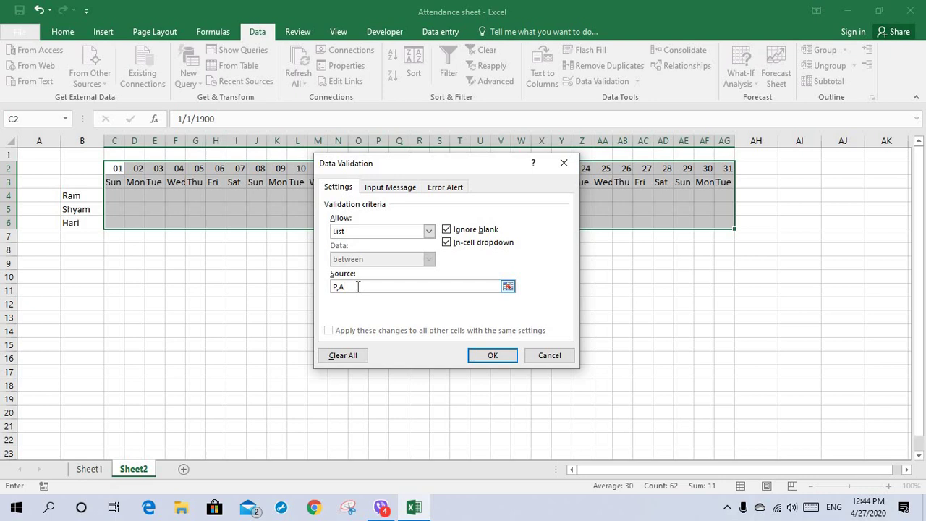
{"action": "left_click", "coordinate": [488, 355]}
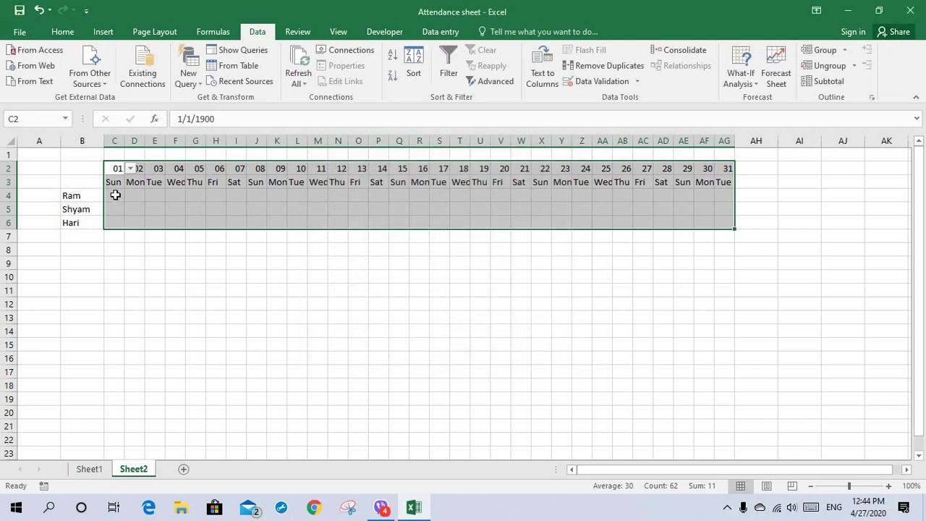
{"action": "left_click", "coordinate": [116, 193]}
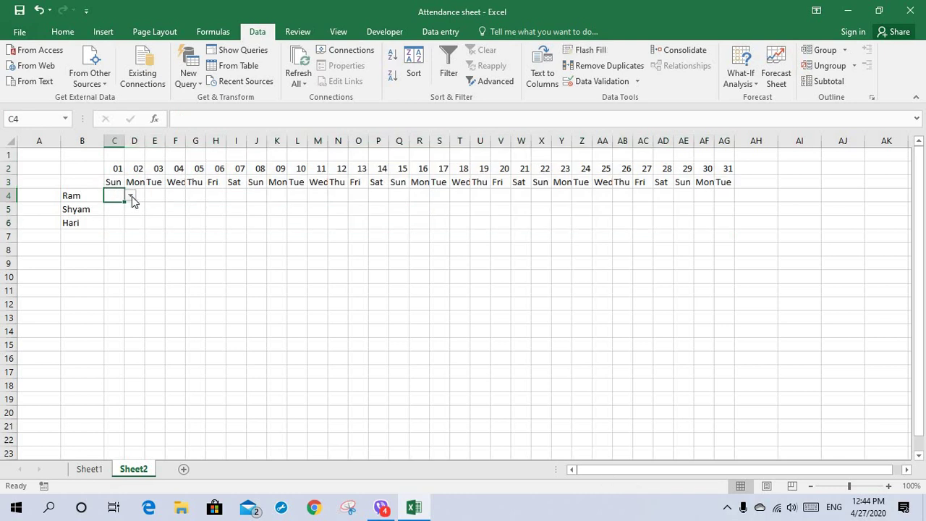
Mark Ram P and Shyam A on day 01 using the dropdowns in C4 and C5
{"action": "left_click", "coordinate": [131, 196]}
{"action": "left_click", "coordinate": [117, 207]}
{"action": "left_click", "coordinate": [118, 211]}
{"action": "left_click", "coordinate": [131, 210]}
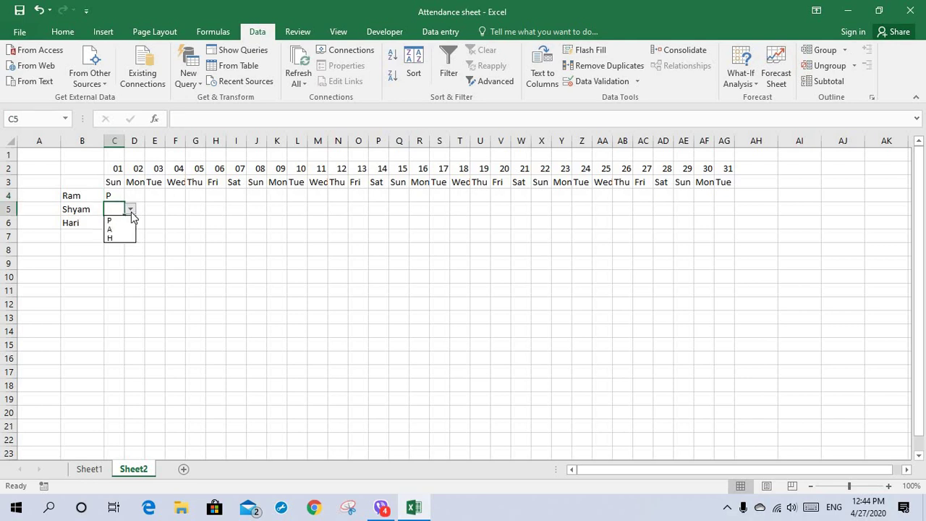
{"action": "left_click", "coordinate": [109, 231]}
Select B2:C6 and confirm cells E6 and J5 also offer the attendance list
{"action": "mouse_move", "coordinate": [116, 169]}
{"action": "left_mouse_down"}
{"action": "mouse_move", "coordinate": [137, 196]}
{"action": "mouse_move", "coordinate": [286, 226]}
{"action": "left_mouse_up"}
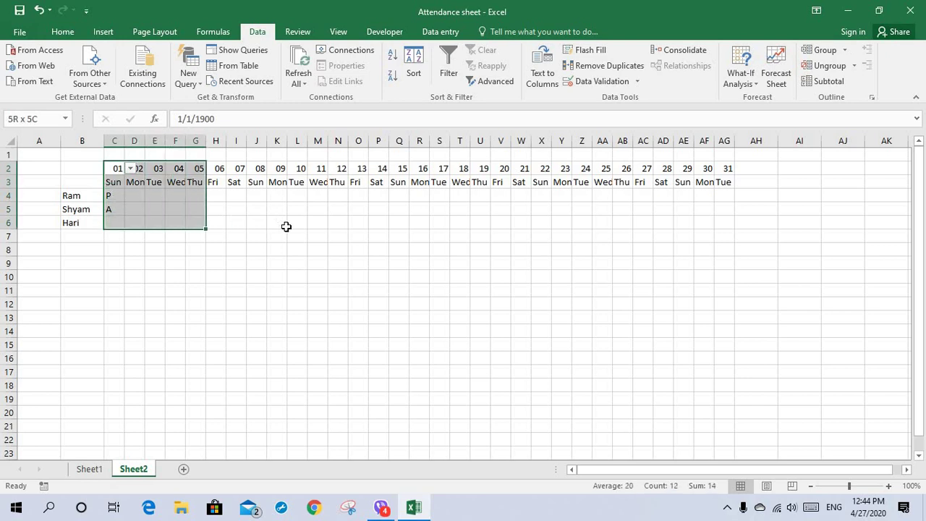
{"action": "mouse_move", "coordinate": [286, 227]}
{"action": "left_mouse_down"}
{"action": "mouse_move", "coordinate": [95, 229]}
{"action": "mouse_move", "coordinate": [119, 236]}
{"action": "left_mouse_up"}
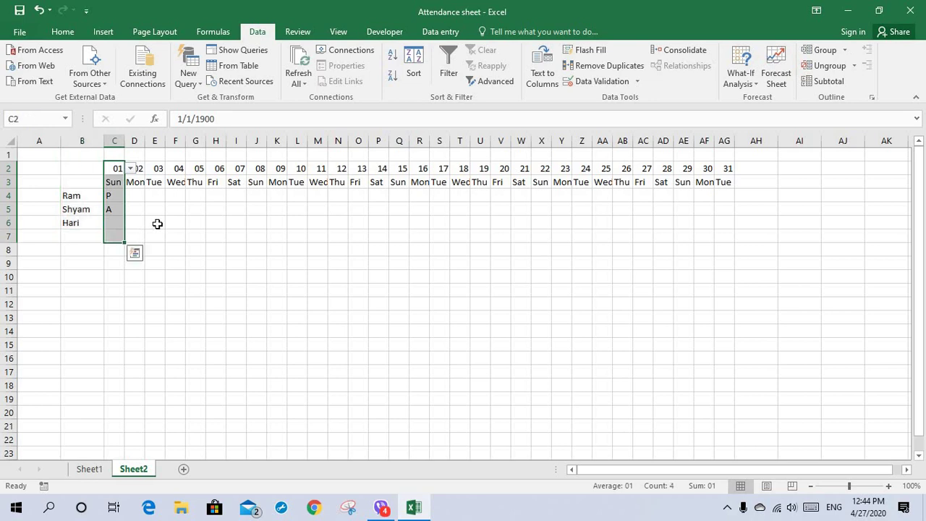
{"action": "left_click", "coordinate": [157, 224]}
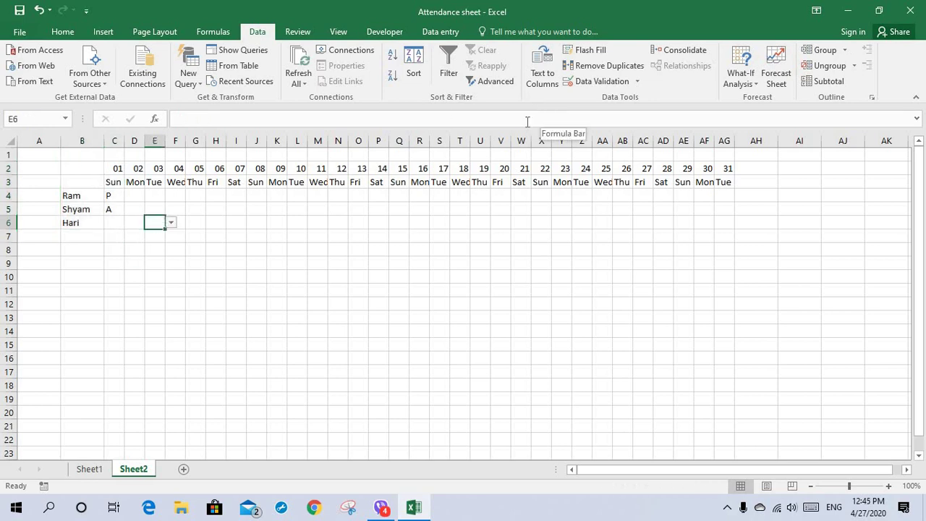
{"action": "left_click", "coordinate": [251, 209]}
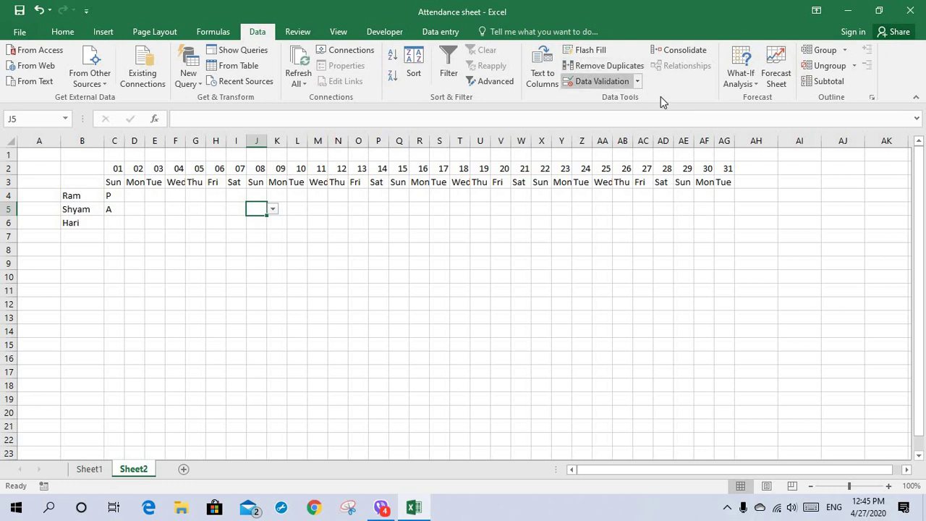
{"action": "left_click", "coordinate": [63, 32]}
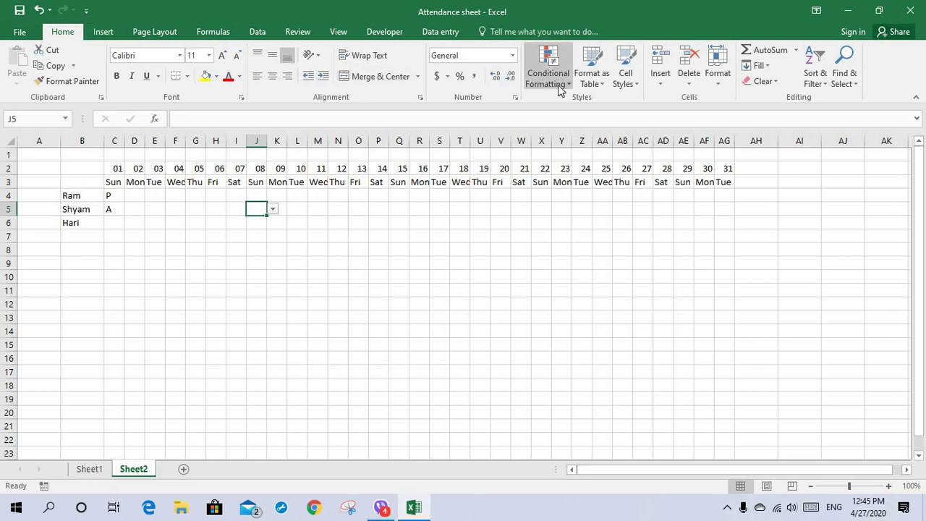
Select the C2:AG6 grid and start a formula-based conditional formatting rule
{"action": "left_click_drag", "start_coordinate": [112, 168], "coordinate": [157, 228]}
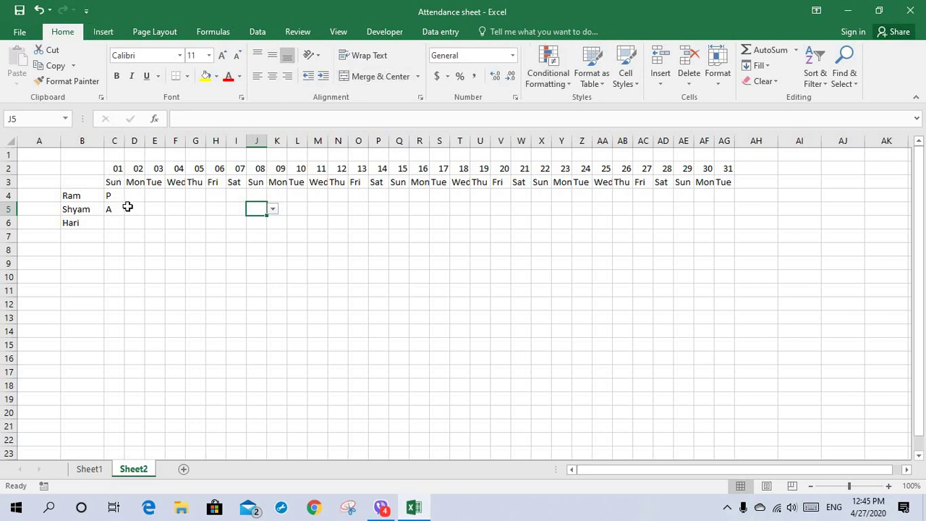
{"action": "left_click_drag", "start_coordinate": [291, 223], "coordinate": [731, 227]}
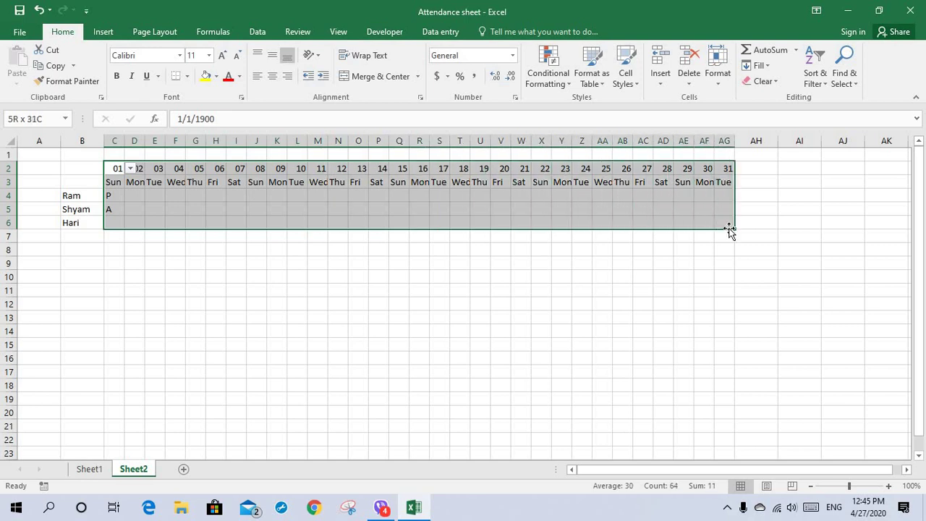
{"action": "left_click", "coordinate": [570, 82]}
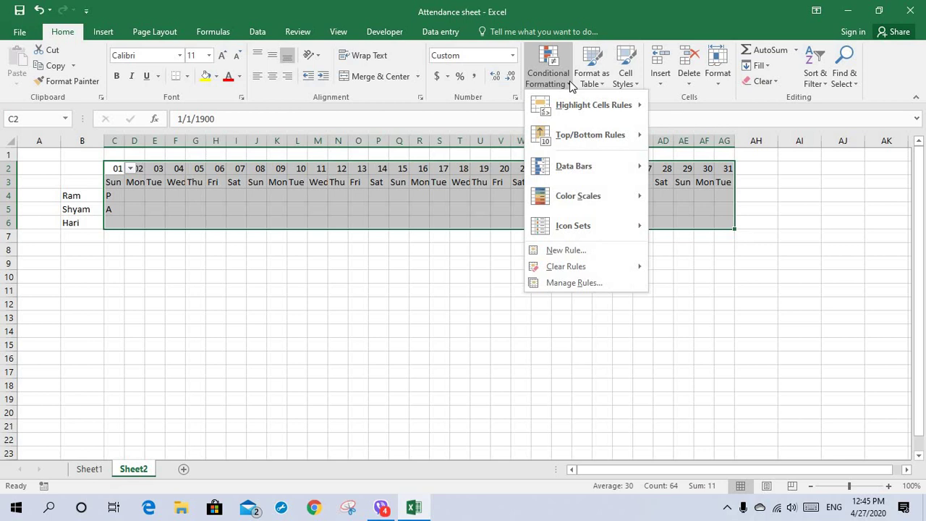
{"action": "left_click", "coordinate": [579, 251]}
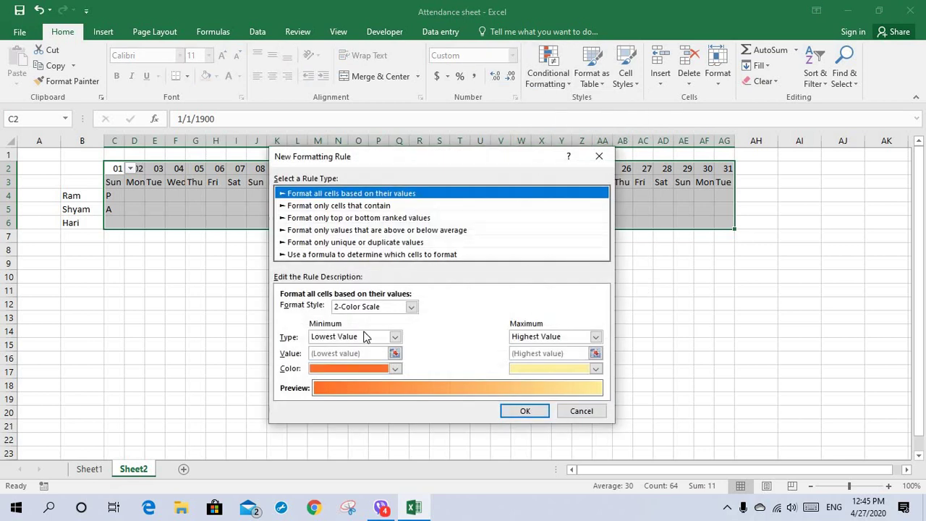
{"action": "left_click", "coordinate": [348, 255]}
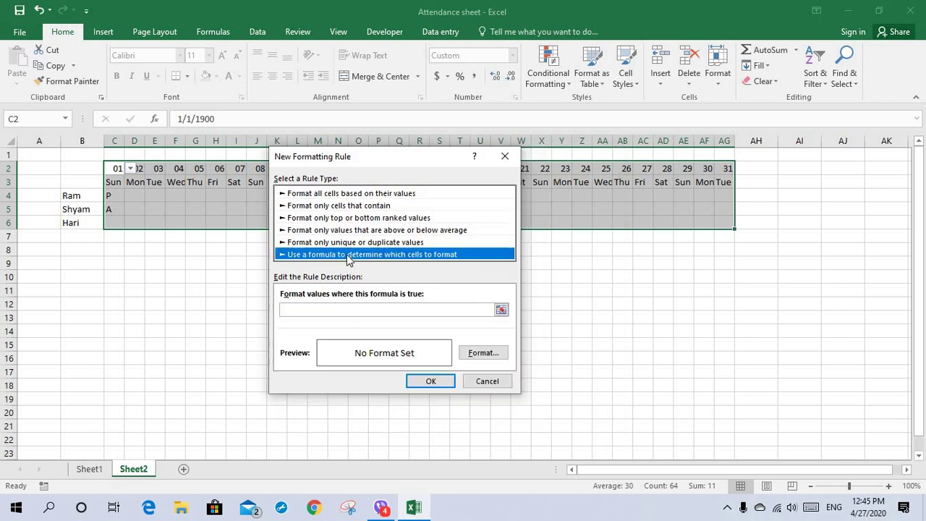
Enter the rule formula =C$3="SAT", keeping the row fixed and the column relative
{"action": "left_click", "coordinate": [307, 308]}
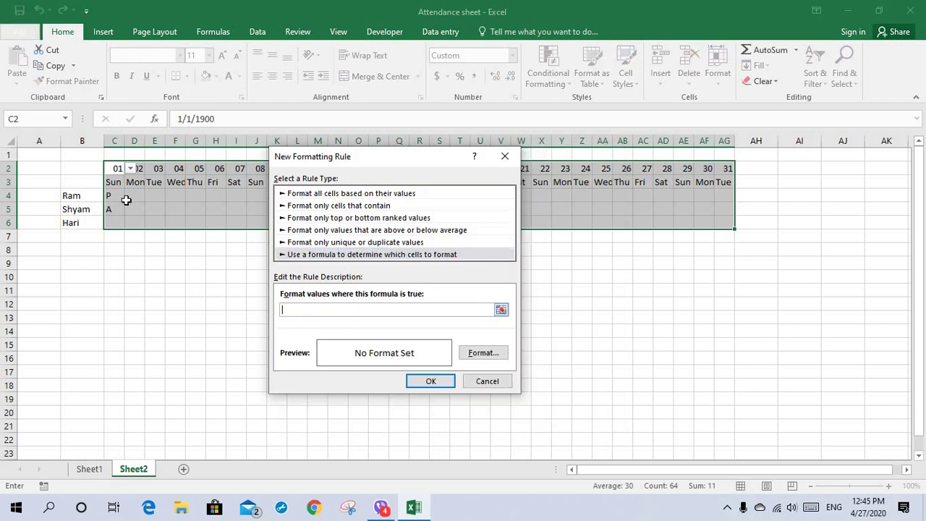
{"action": "left_click", "coordinate": [112, 182]}
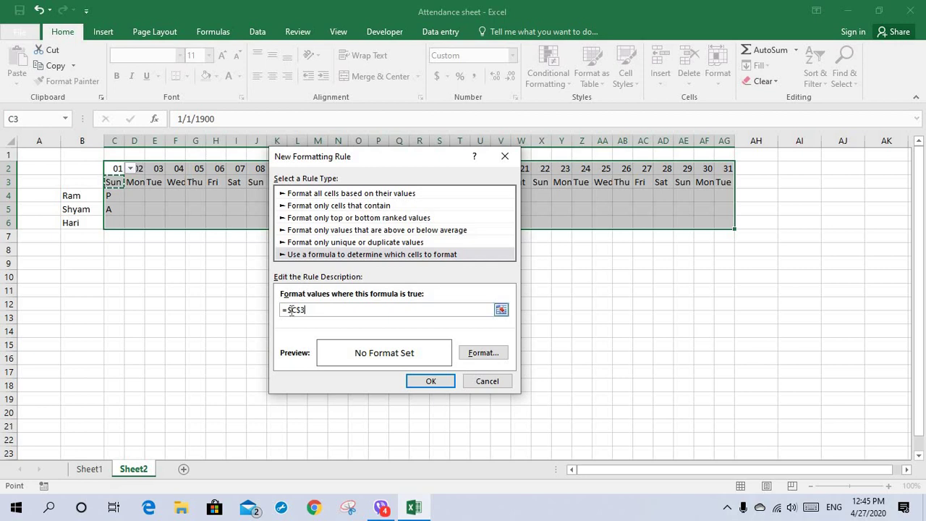
{"action": "left_click", "coordinate": [290, 310]}
{"action": "key", "text": "BackSpace"}
Complete the =C$3="SAT" rule with a red fill and apply it to the grid
{"action": "type", "text": "\"SAT"}
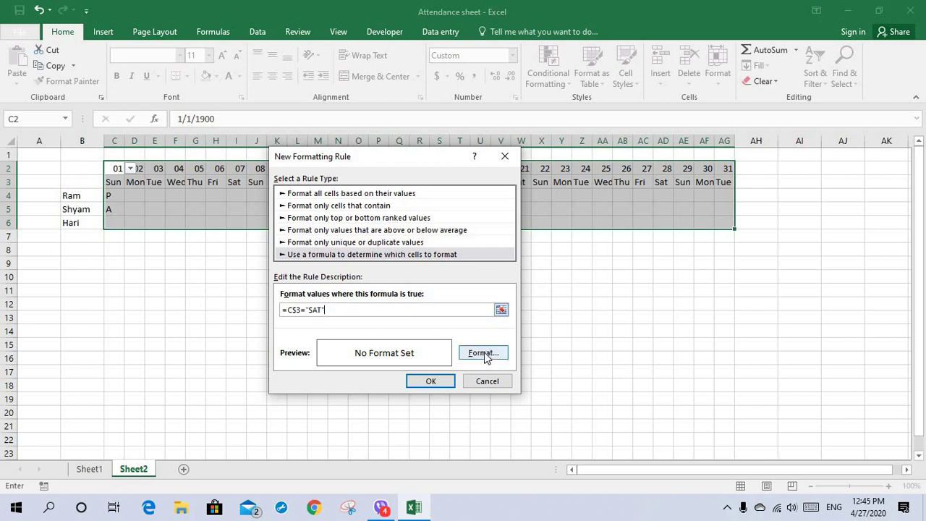
{"action": "left_click", "coordinate": [483, 354]}
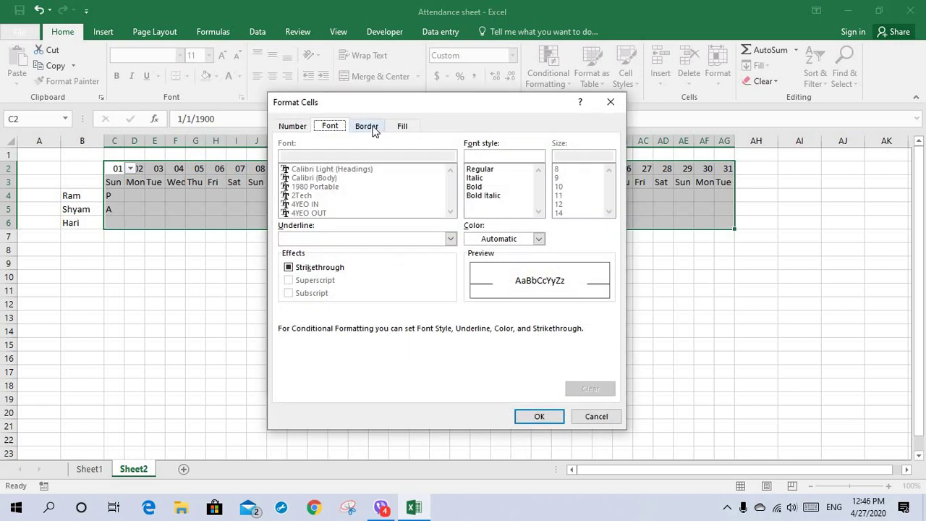
{"action": "left_click", "coordinate": [403, 127]}
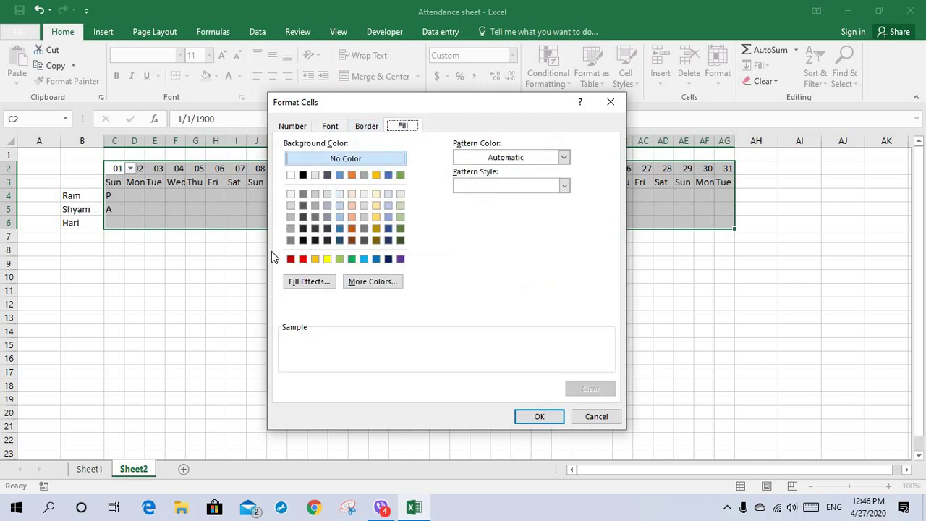
{"action": "left_click", "coordinate": [303, 259]}
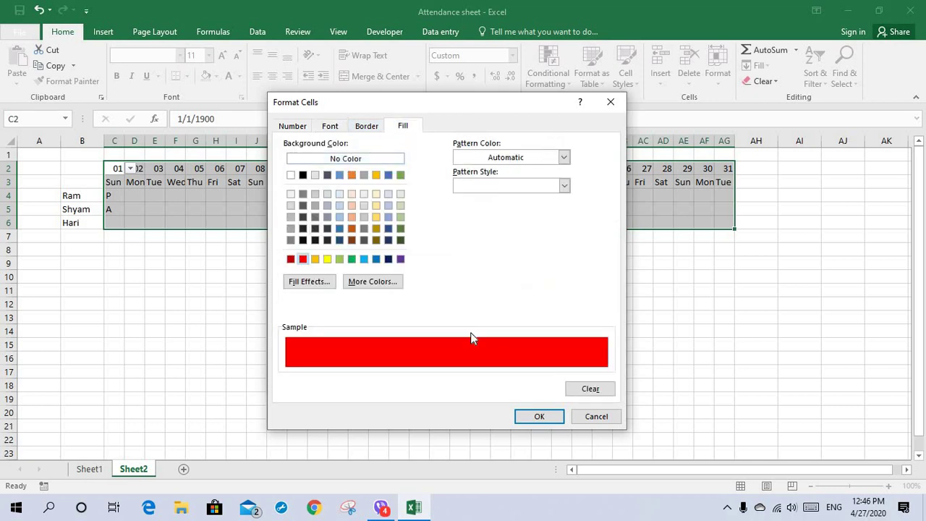
{"action": "left_click", "coordinate": [539, 417]}
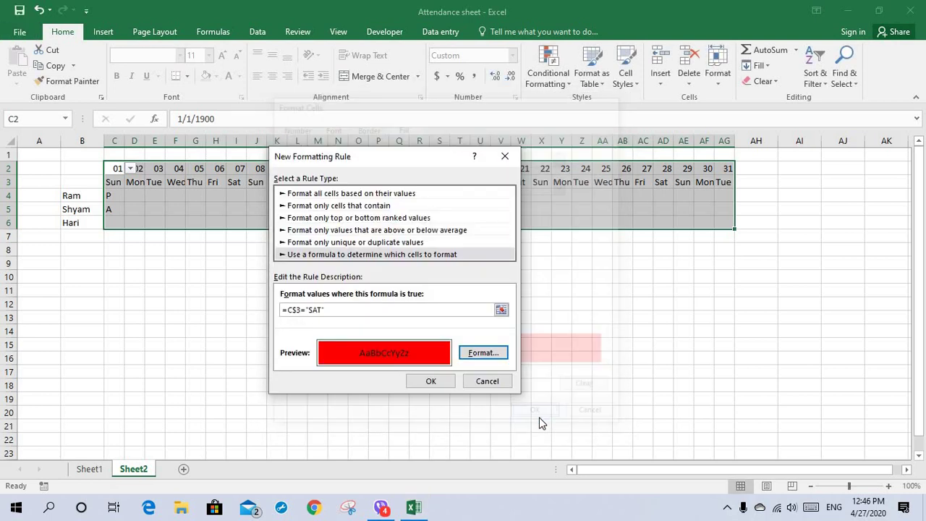
{"action": "left_click", "coordinate": [431, 382]}
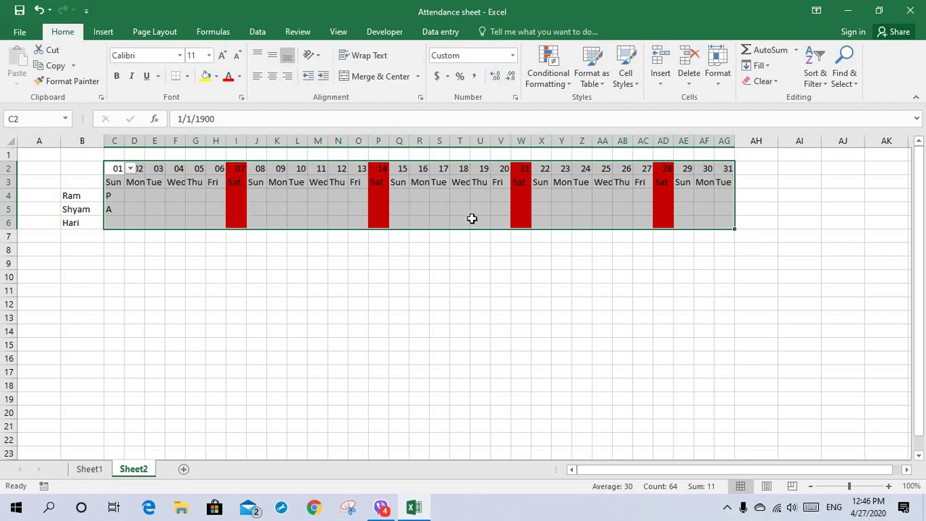
Mark Ram absent (A) on day 02 in D4, then switch to Sheet1
{"action": "left_click", "coordinate": [132, 195]}
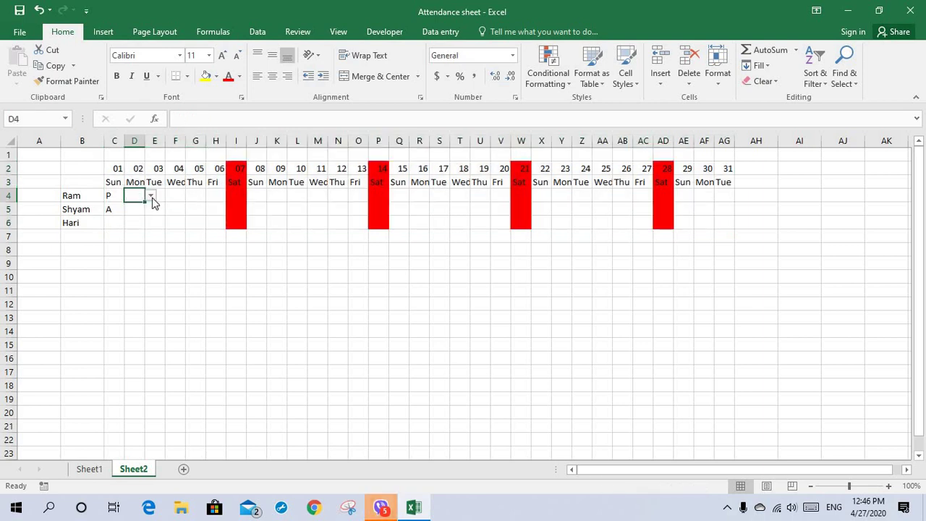
{"action": "left_click", "coordinate": [151, 196]}
{"action": "left_click", "coordinate": [138, 215]}
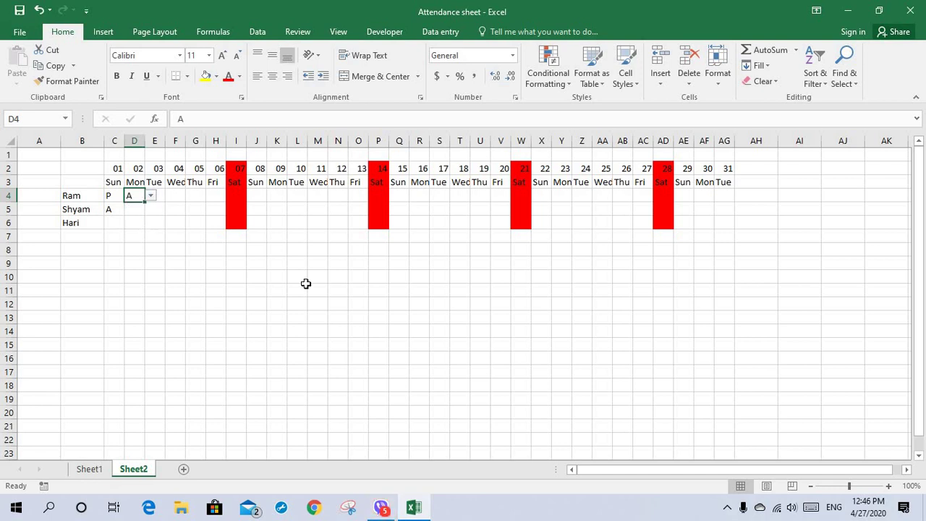
{"action": "left_click", "coordinate": [88, 470]}
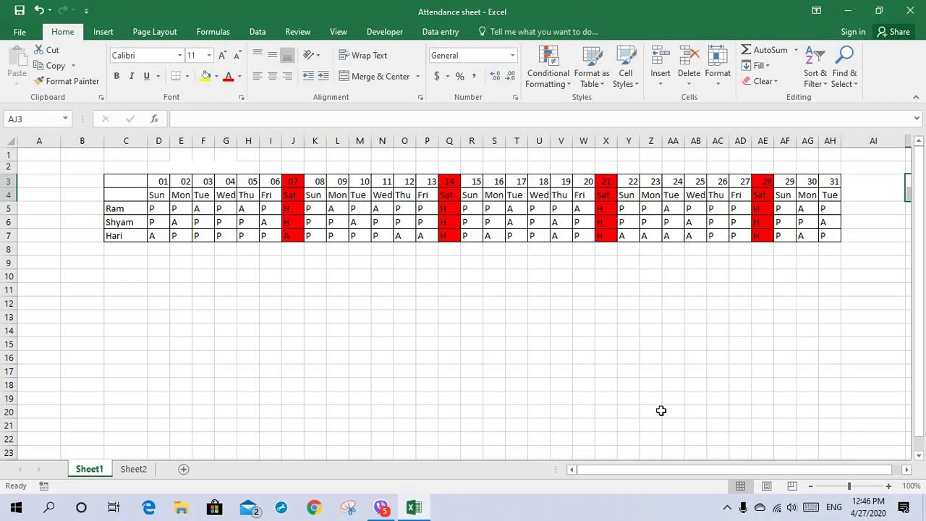
Enter the Total Present heading in AI3 and clear a premature Total Absent entry
{"action": "left_click_drag", "start_coordinate": [669, 475], "coordinate": [721, 476]}
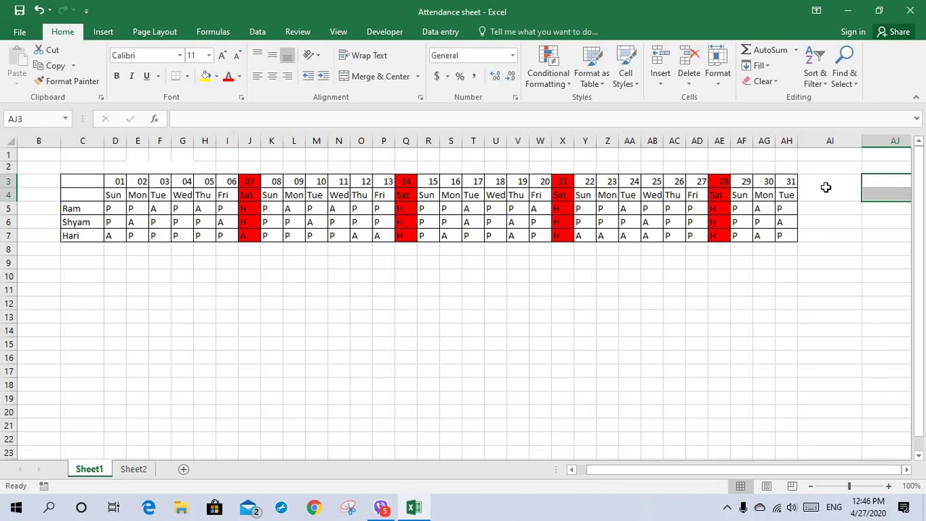
{"action": "left_click", "coordinate": [826, 188]}
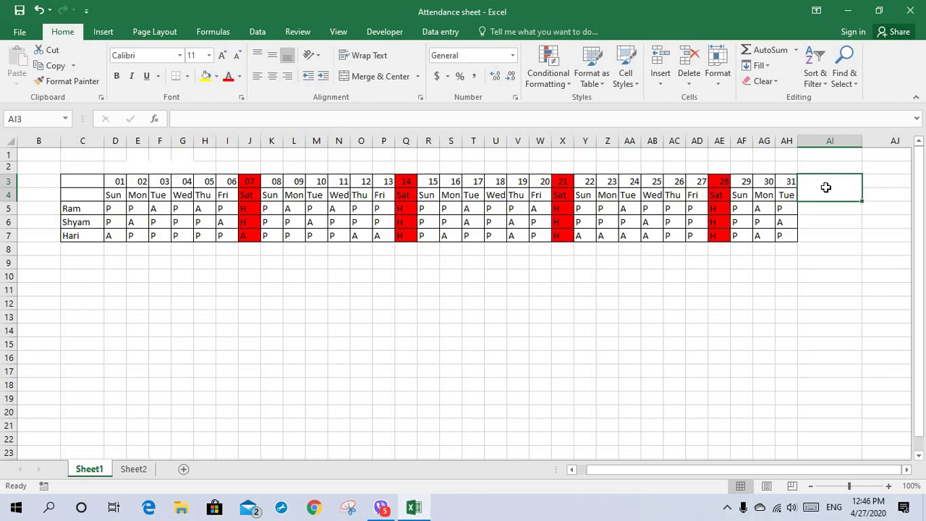
{"action": "type", "text": "t"}
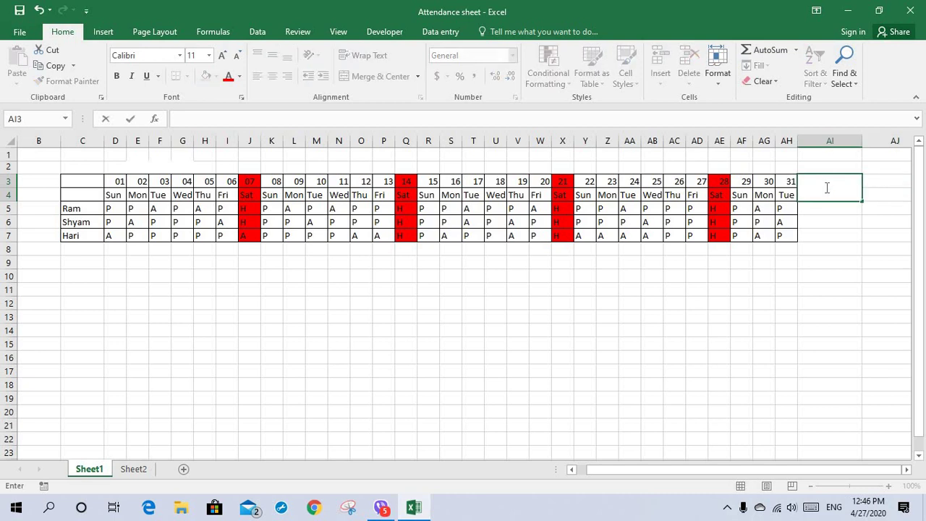
{"action": "type", "text": "otal "}
{"action": "type", "text": "Presn"}
{"action": "type", "text": "ent"}
{"action": "key", "text": "Tab"}
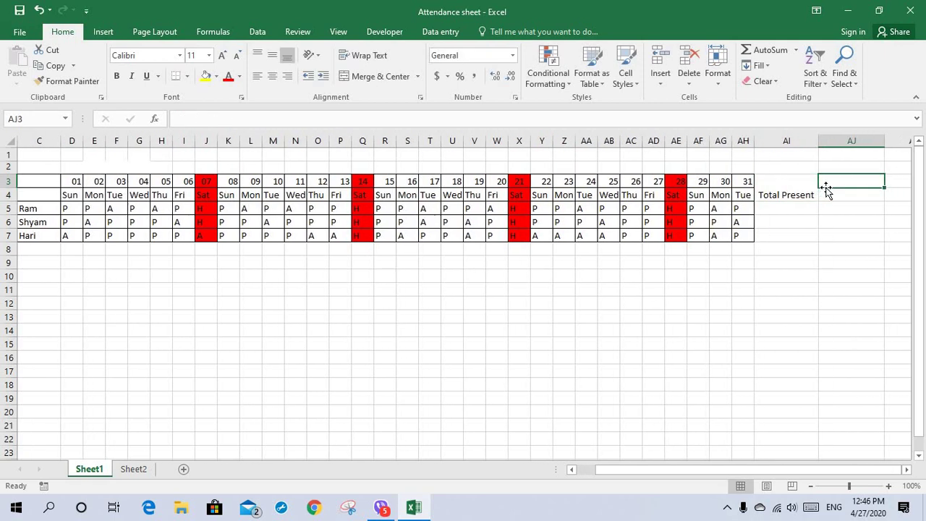
{"action": "type", "text": "Total A"}
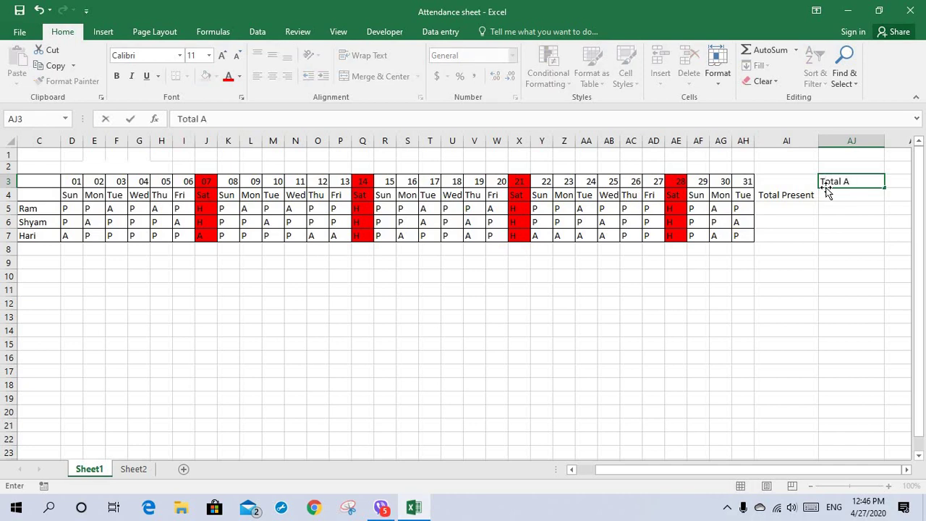
{"action": "type", "text": "bsent"}
{"action": "key", "text": "Tab"}
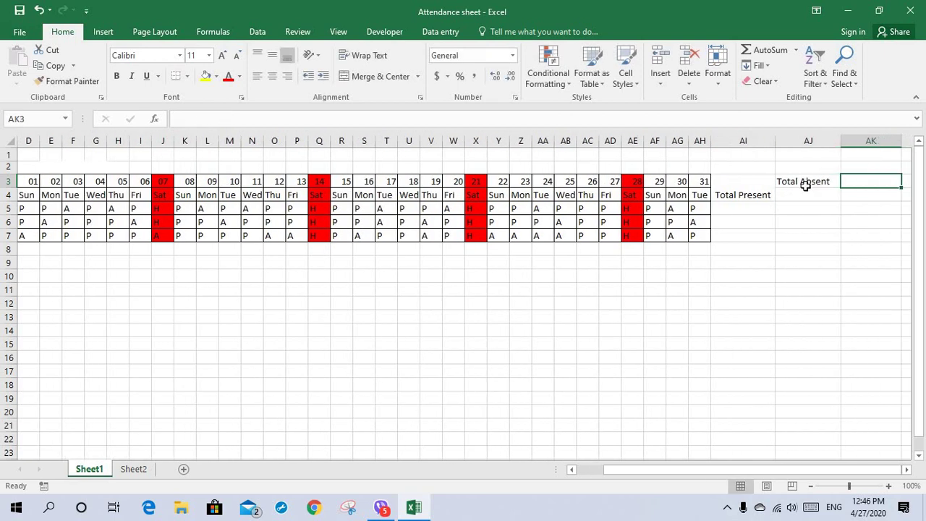
{"action": "left_click", "coordinate": [805, 185]}
{"action": "key", "text": "BackSpace"}
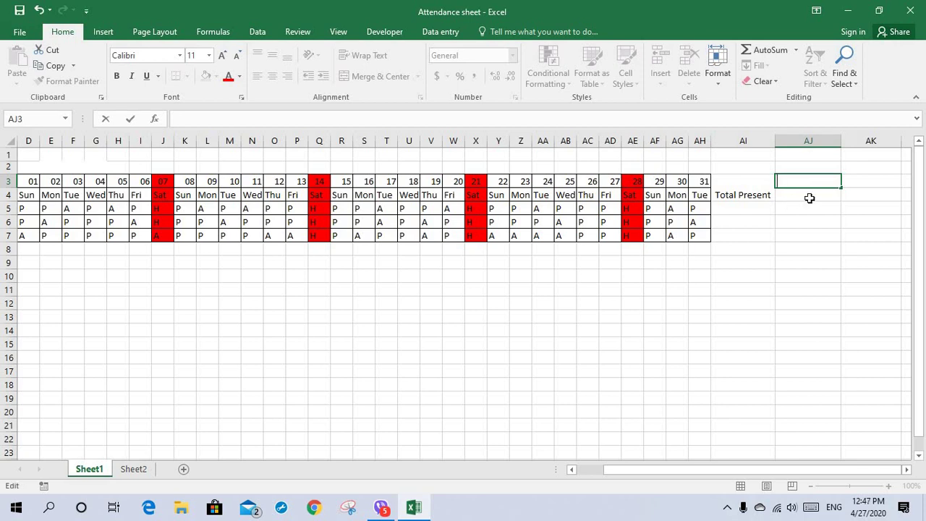
{"action": "key", "text": "Return"}
Merge and centre AJ3:AJ4 and AK3:AK4 as heading cells
{"action": "left_click_drag", "start_coordinate": [816, 183], "coordinate": [816, 198]}
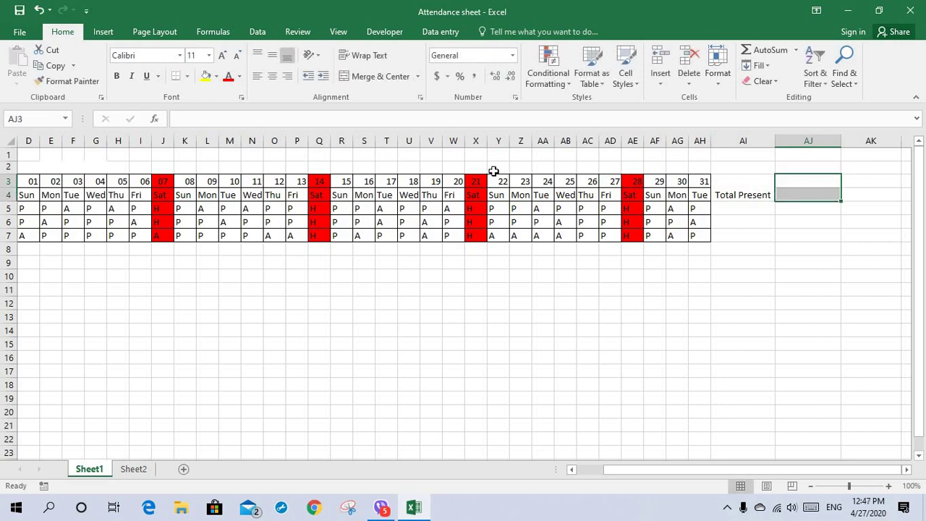
{"action": "left_click", "coordinate": [418, 77]}
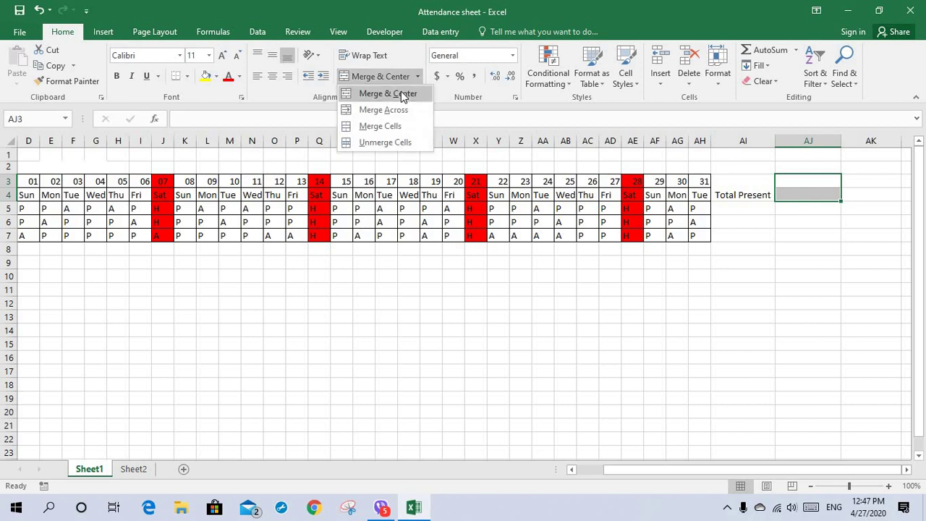
{"action": "left_click", "coordinate": [393, 94]}
{"action": "left_click_drag", "start_coordinate": [874, 184], "coordinate": [868, 197]}
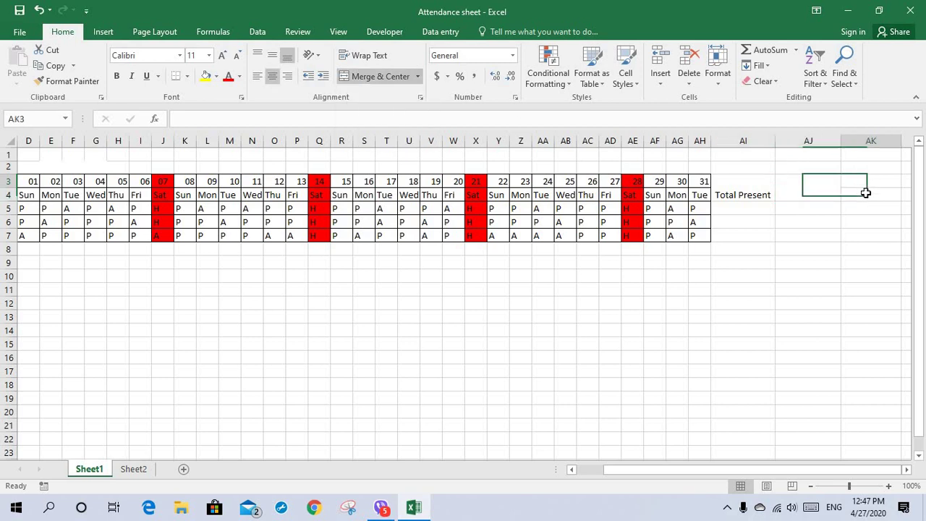
{"action": "left_click", "coordinate": [419, 78]}
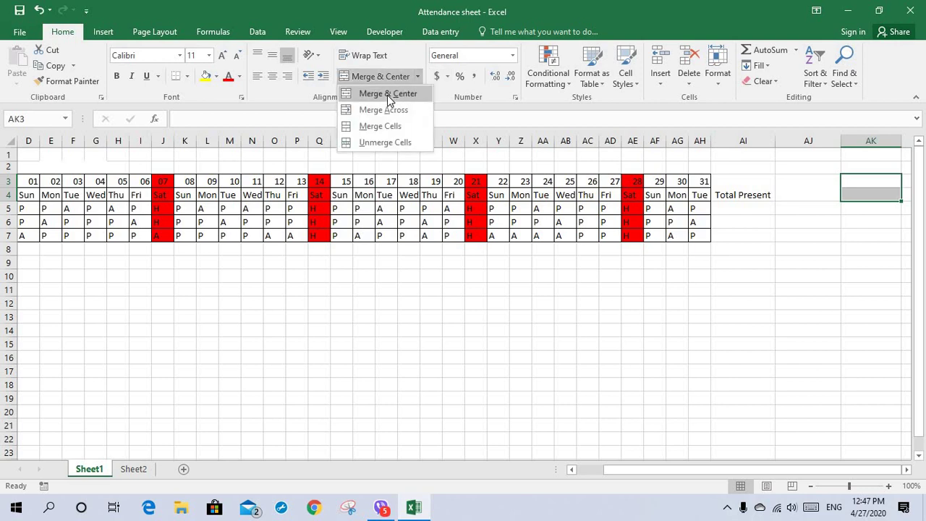
{"action": "left_click", "coordinate": [387, 95]}
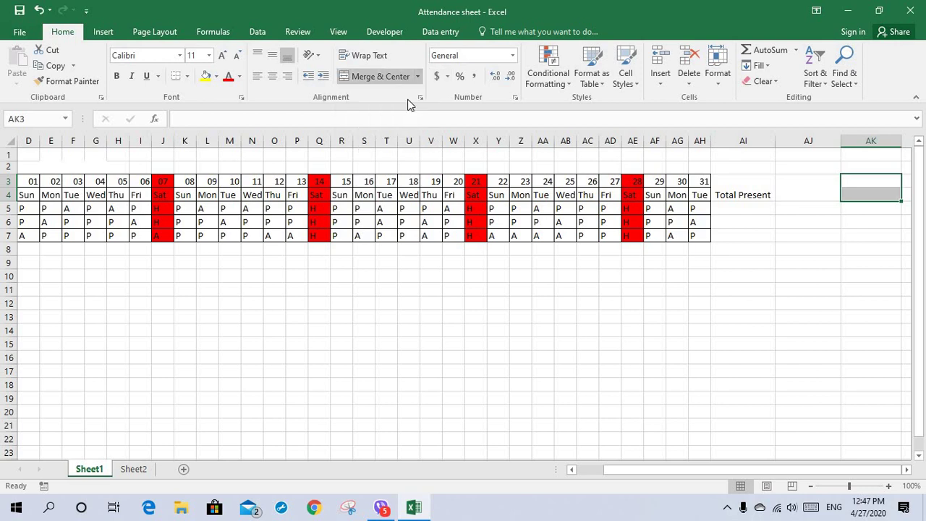
Enter the headings Total Absent and Total Holiday in the merged cells
{"action": "left_click", "coordinate": [804, 194]}
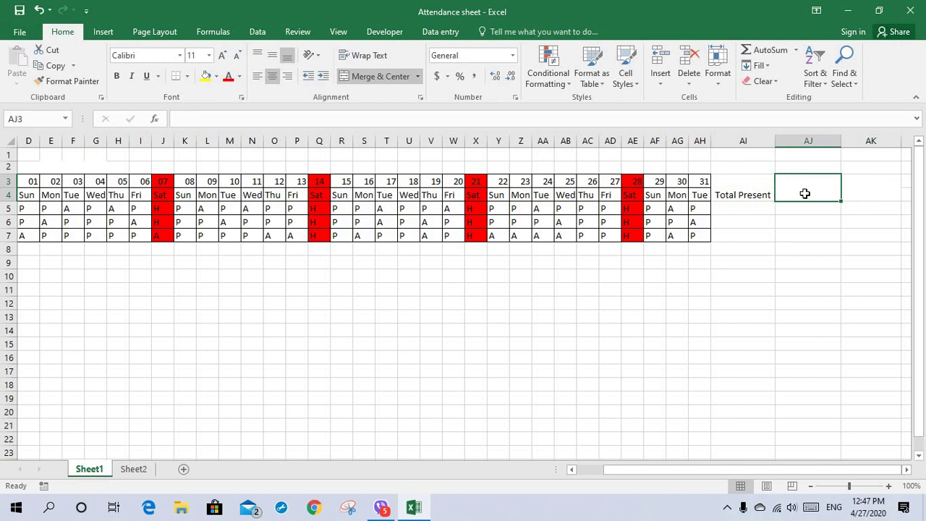
{"action": "type", "text": "Tota"}
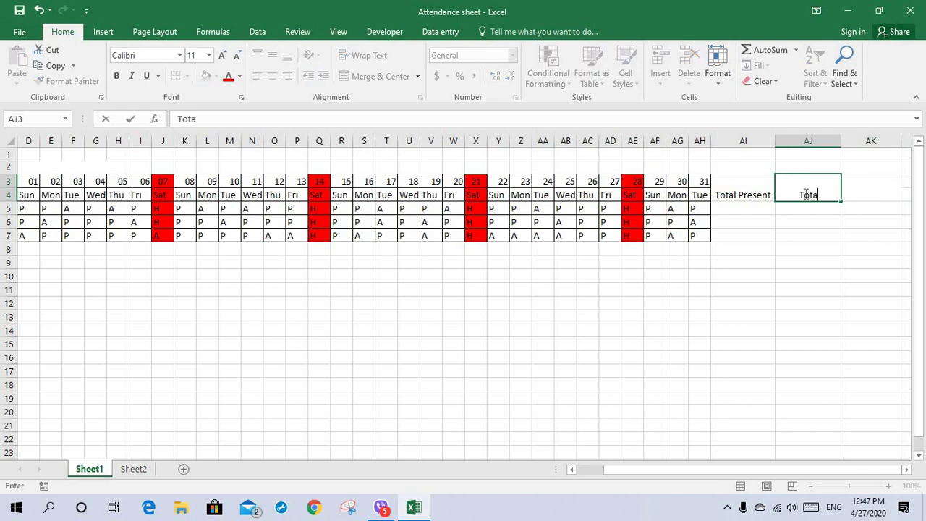
{"action": "type", "text": "l A"}
{"action": "type", "text": "bsent"}
{"action": "key", "text": "Tab"}
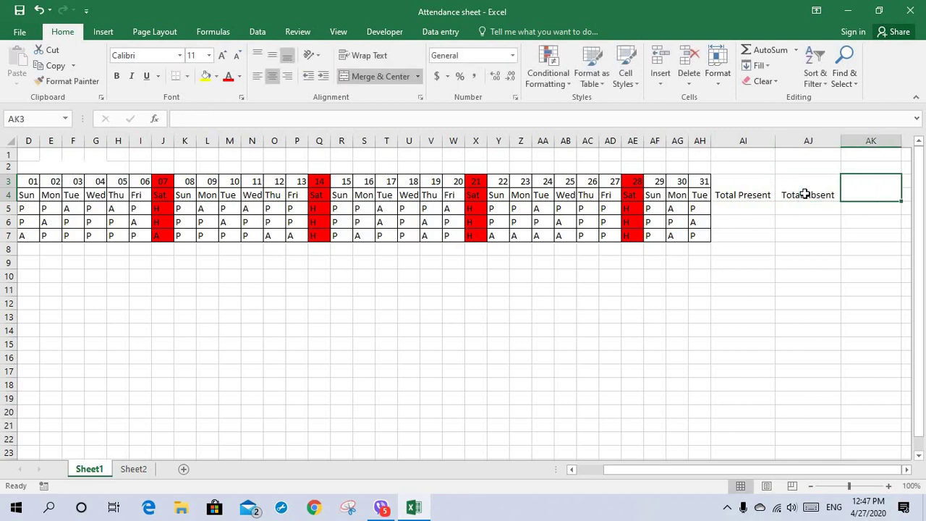
{"action": "type", "text": "T"}
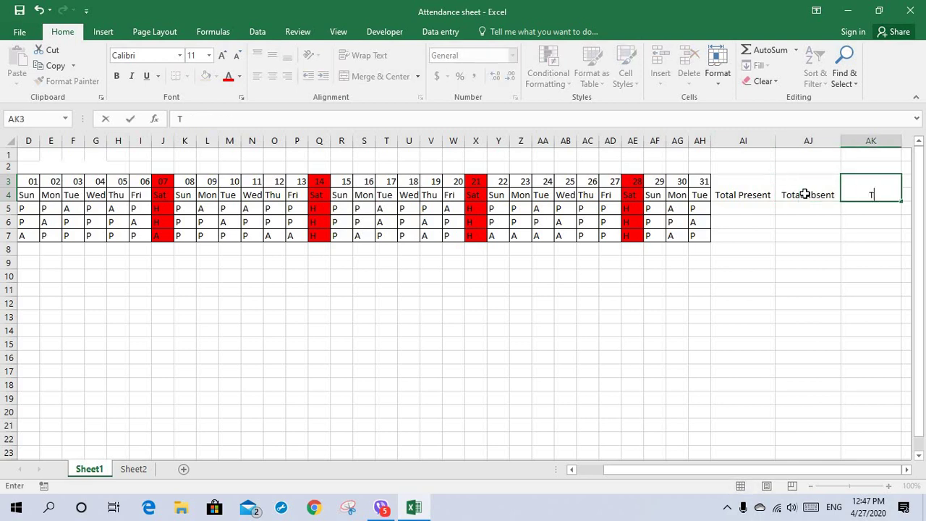
{"action": "type", "text": "otal "}
{"action": "type", "text": "Holida"}
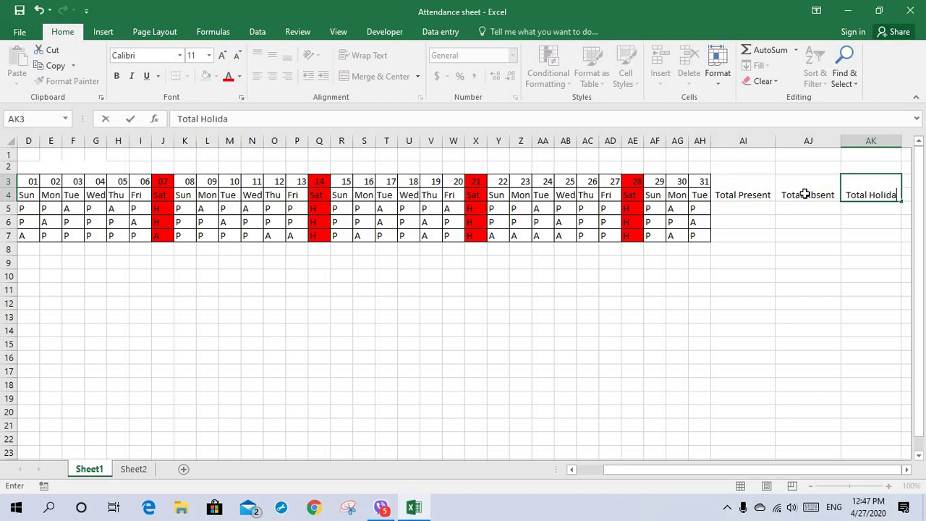
{"action": "type", "text": "y"}
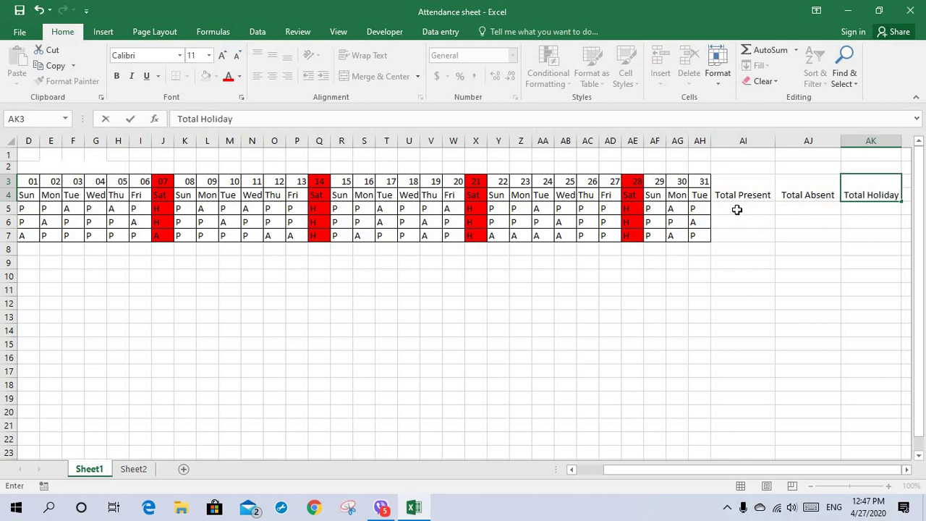
{"action": "left_click", "coordinate": [737, 209]}
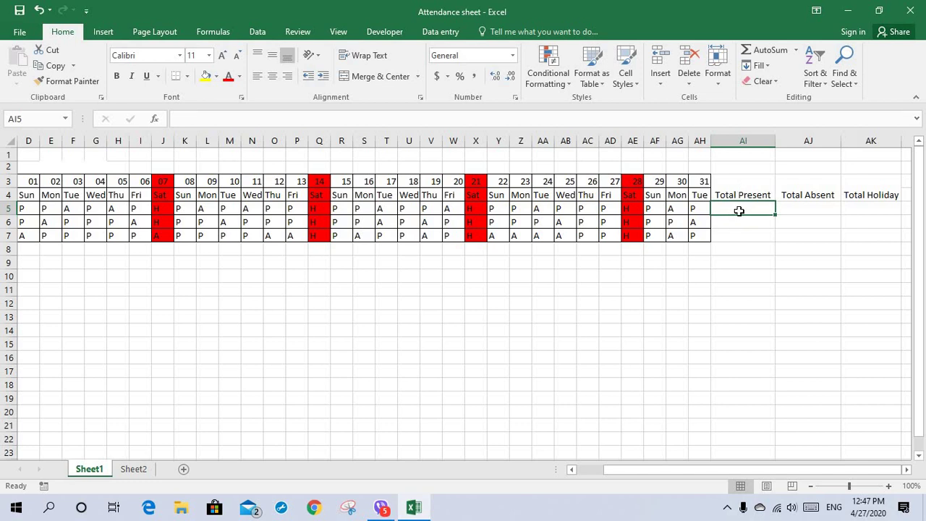
Enter =COUNTIF(D5:AH5,"P") in AI5 and fill it down to AI7, giving 19, 20 and 17
{"action": "type", "text": "="}
{"action": "type", "text": "cou"}
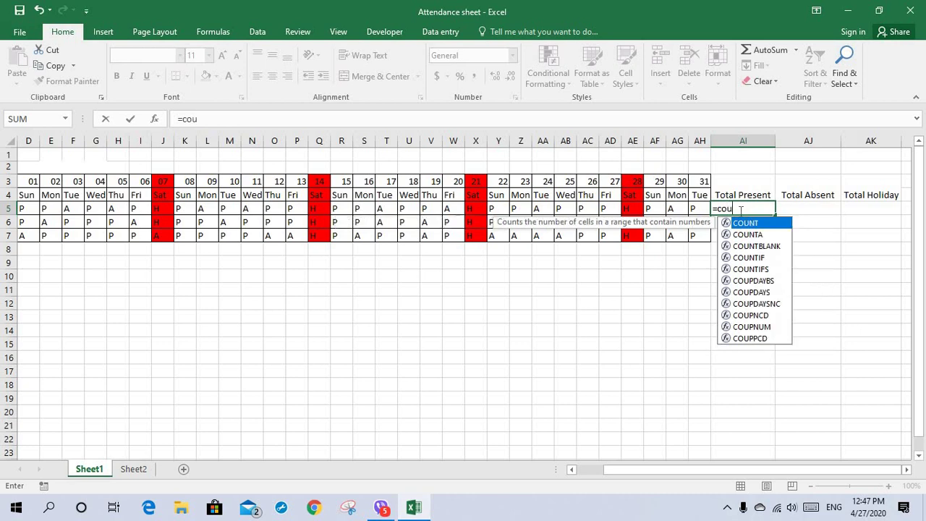
{"action": "type", "text": "ntif"}
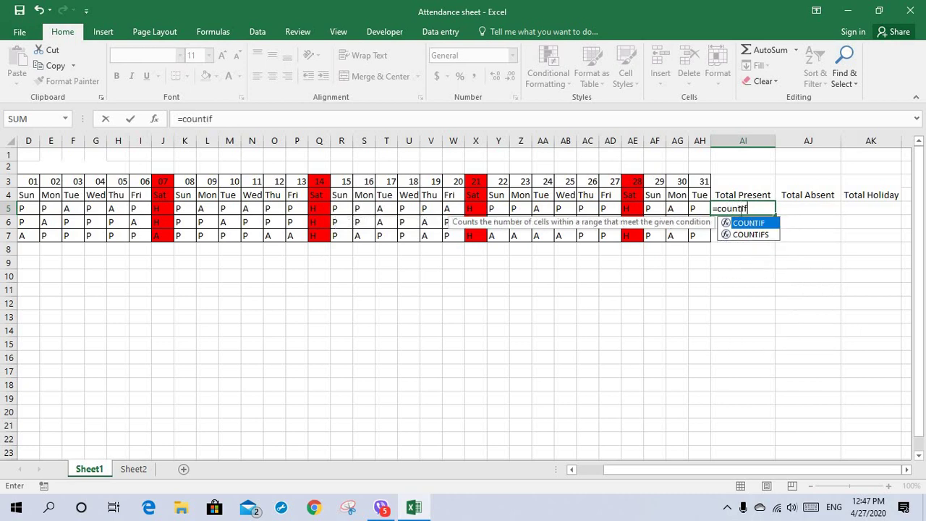
{"action": "double_click", "coordinate": [754, 225]}
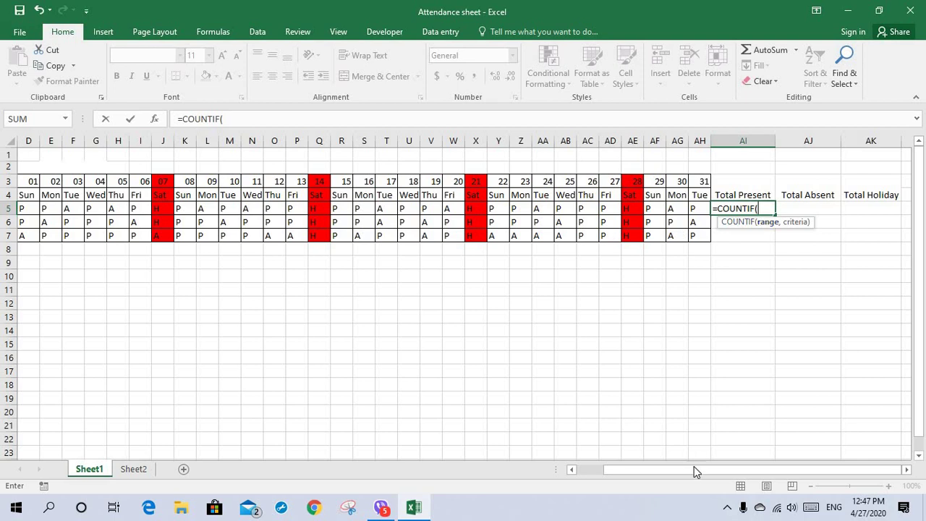
{"action": "left_click_drag", "start_coordinate": [694, 468], "coordinate": [668, 469]}
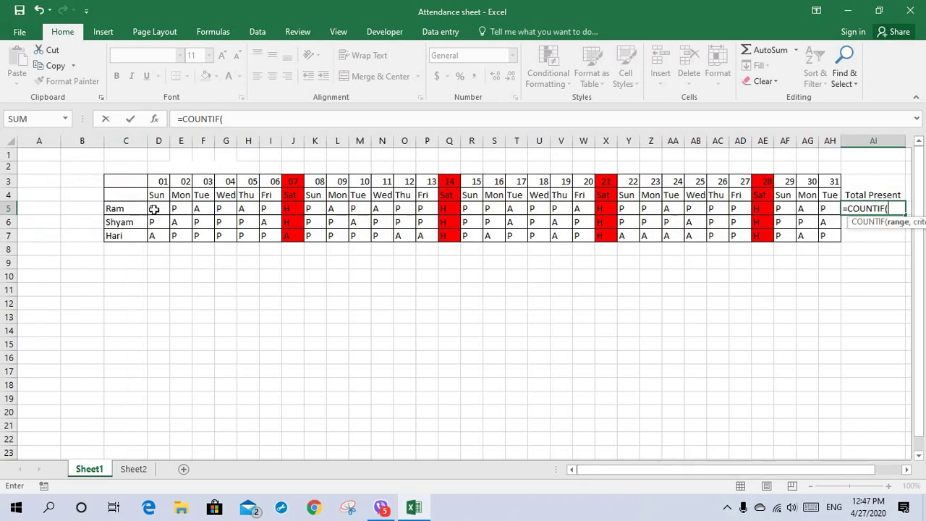
{"action": "left_click_drag", "start_coordinate": [152, 209], "coordinate": [825, 209]}
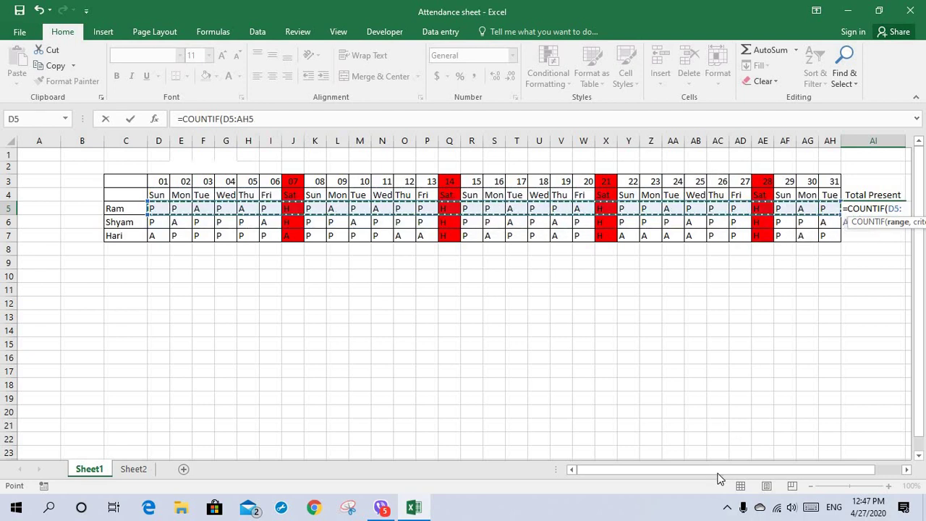
{"action": "left_click_drag", "start_coordinate": [744, 469], "coordinate": [769, 459]}
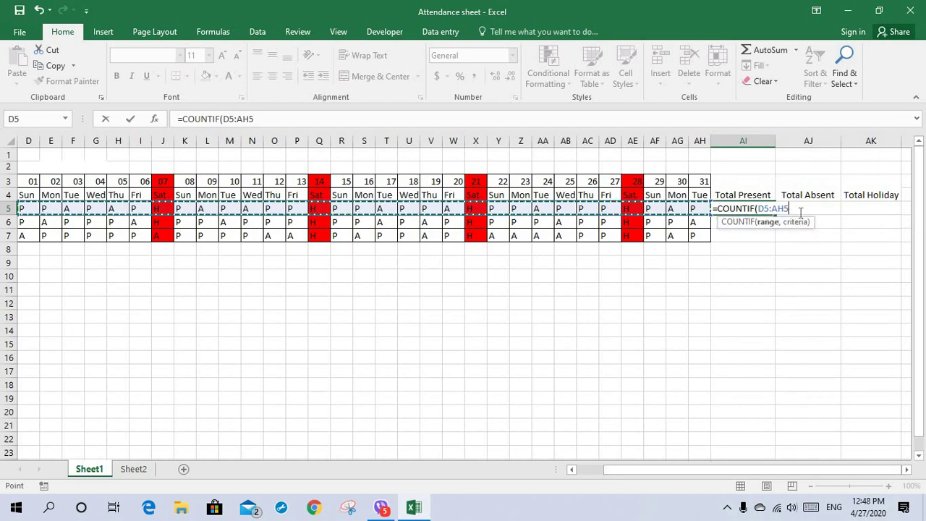
{"action": "type", "text": ",\"P"}
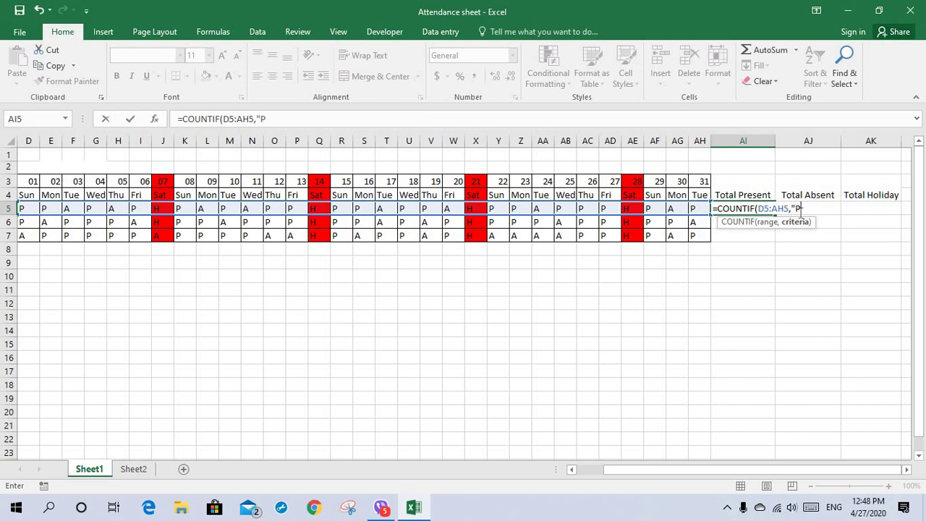
{"action": "type", "text": ")"}
{"action": "key", "text": "Return"}
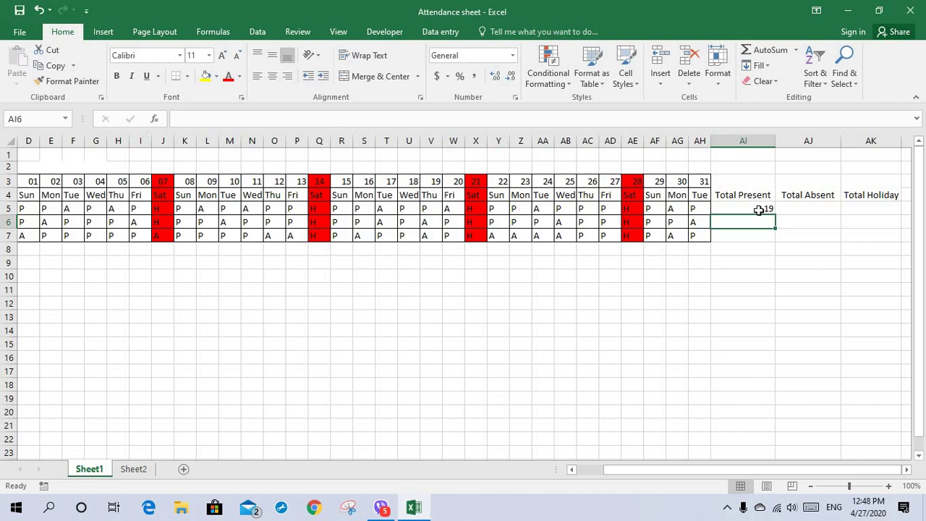
{"action": "left_click", "coordinate": [754, 208]}
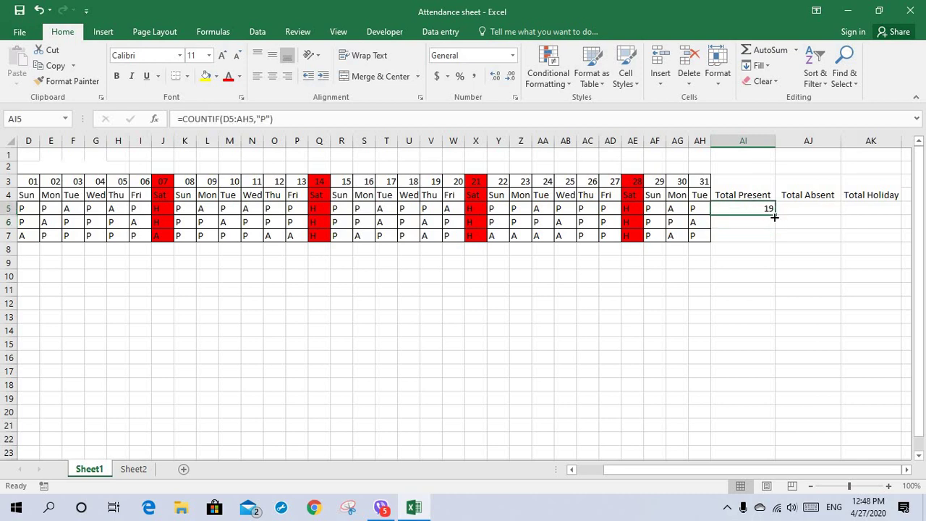
{"action": "left_click_drag", "start_coordinate": [773, 222], "coordinate": [772, 239]}
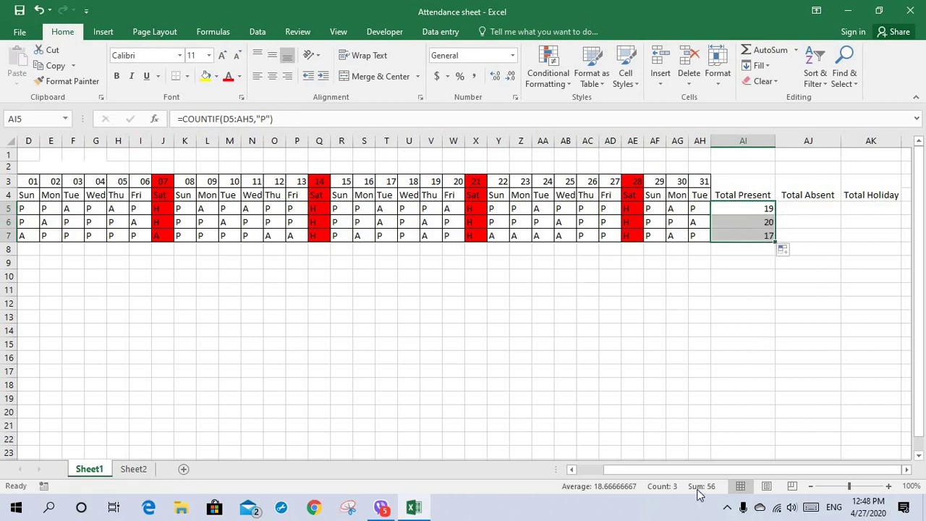
{"action": "left_click_drag", "start_coordinate": [628, 471], "coordinate": [727, 445]}
Enter =COUNTIF(D5:AH5,"A") in AJ5 and fill it down to AJ7, giving 8, 7 and 11
{"action": "left_click", "coordinate": [800, 208]}
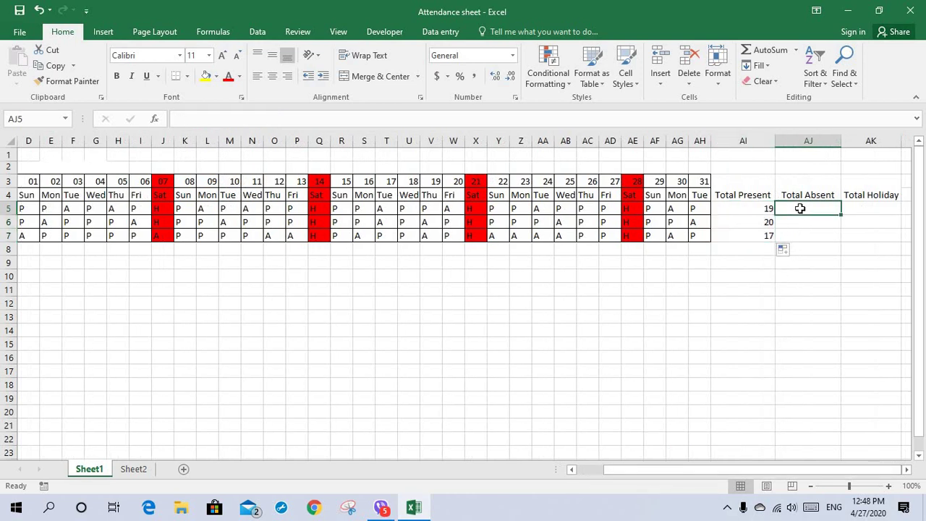
{"action": "type", "text": "="}
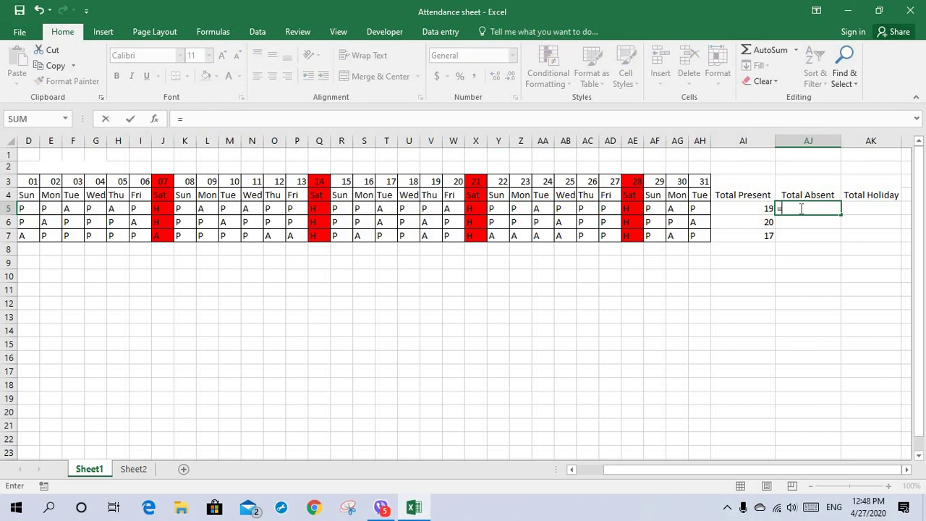
{"action": "type", "text": "ci"}
{"action": "key", "text": "BackSpace"}
{"action": "type", "text": "o"}
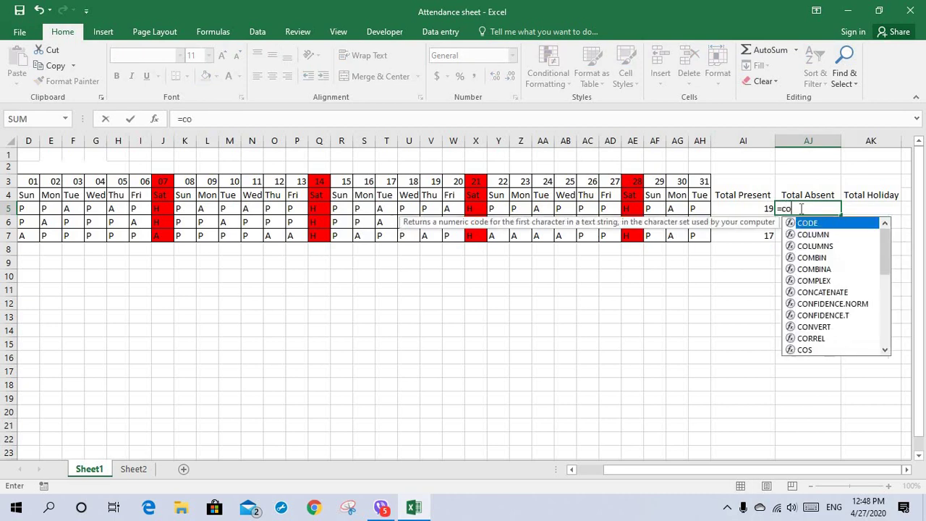
{"action": "type", "text": "untif"}
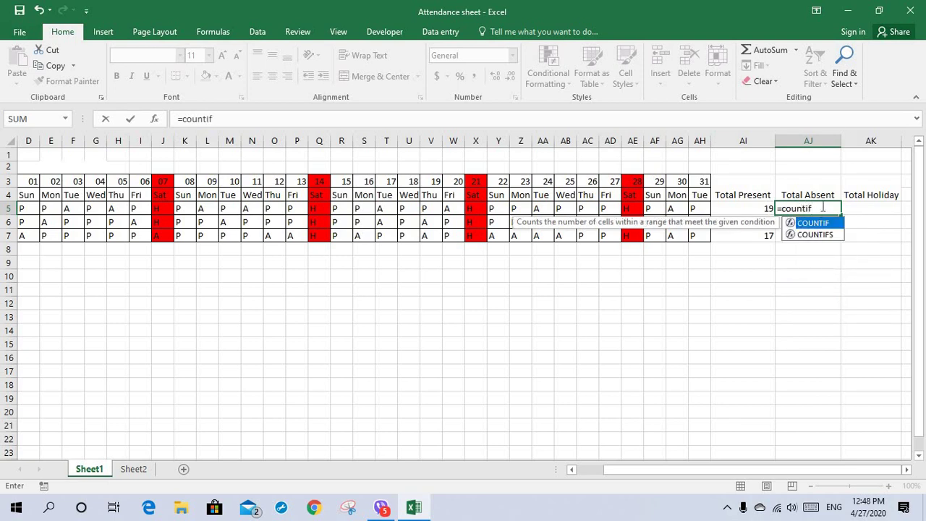
{"action": "type", "text": "("}
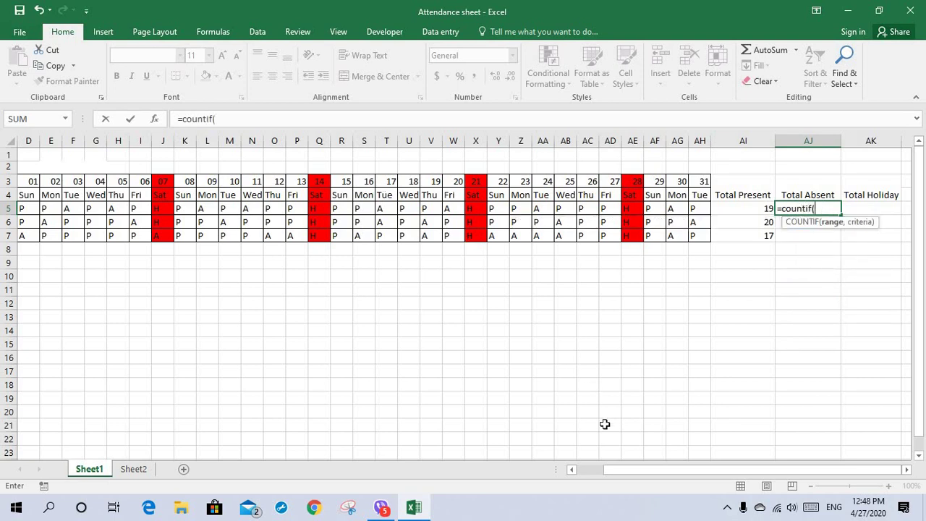
{"action": "left_click_drag", "start_coordinate": [623, 471], "coordinate": [548, 472]}
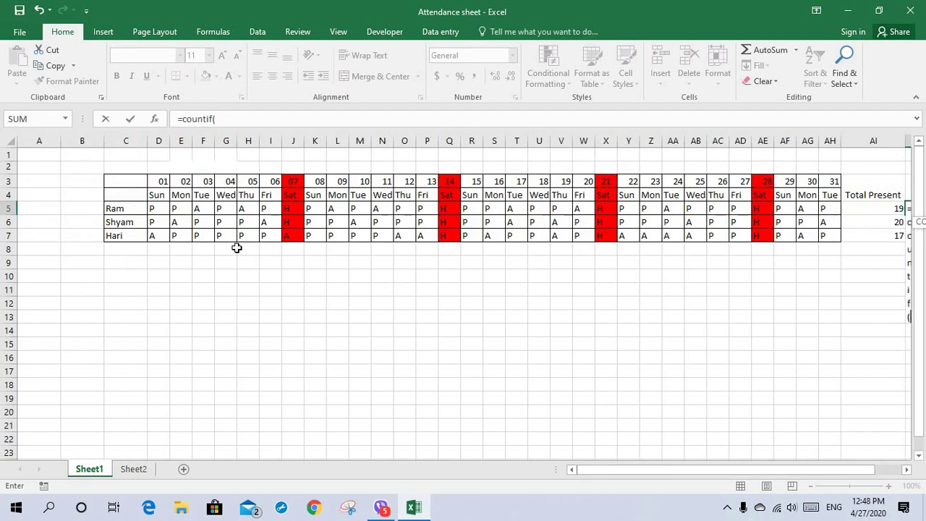
{"action": "left_click_drag", "start_coordinate": [154, 209], "coordinate": [268, 209]}
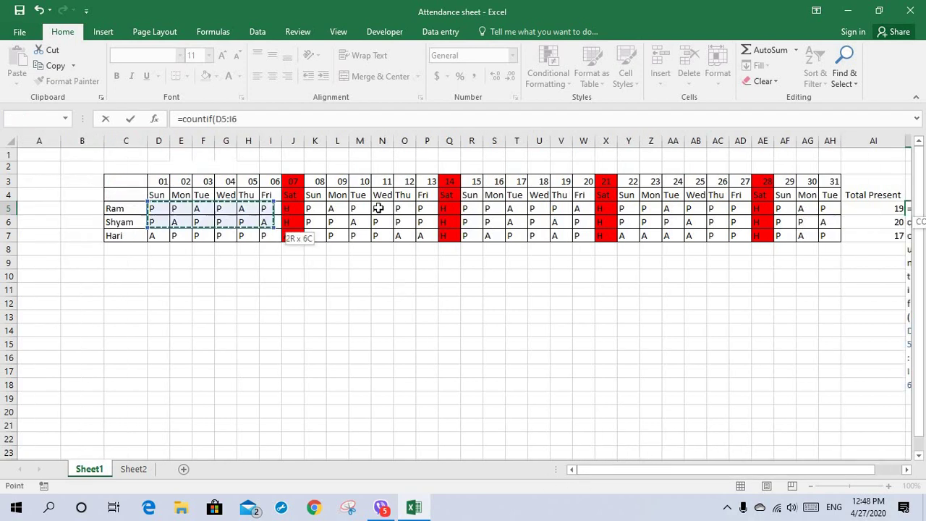
{"action": "left_click_drag", "start_coordinate": [509, 206], "coordinate": [802, 208]}
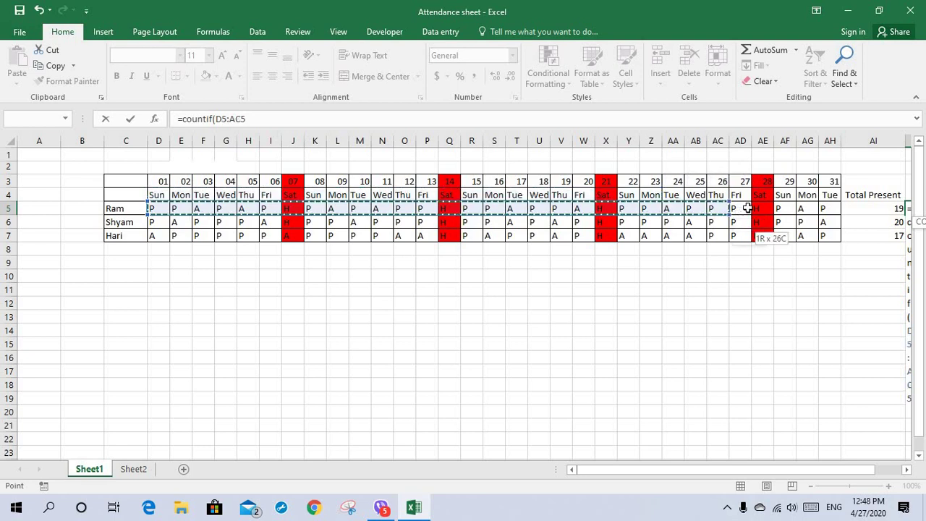
{"action": "left_click_drag", "start_coordinate": [802, 208], "coordinate": [827, 208]}
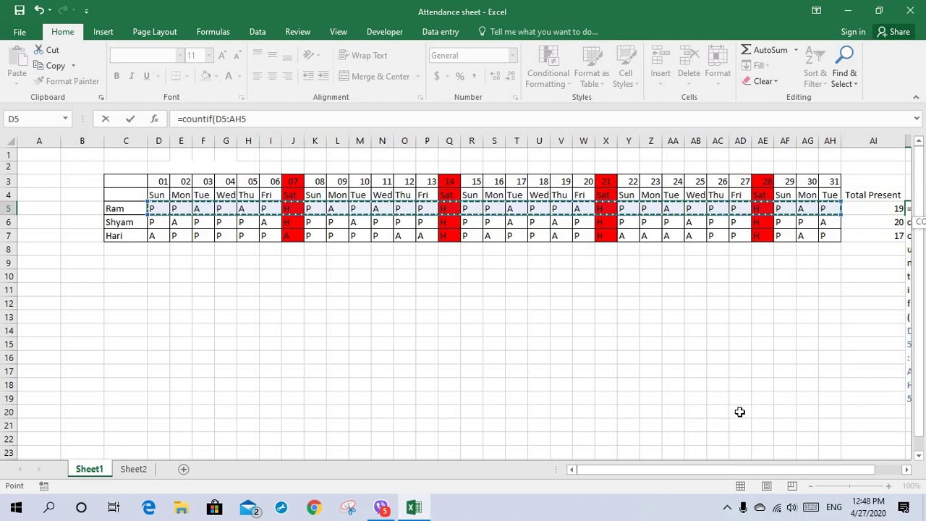
{"action": "left_click_drag", "start_coordinate": [723, 469], "coordinate": [794, 455]}
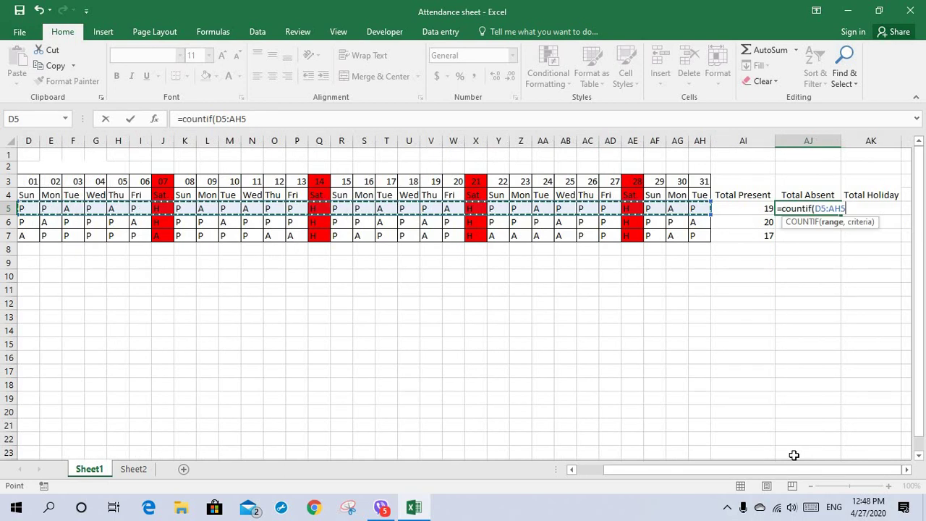
{"action": "type", "text": ",\""}
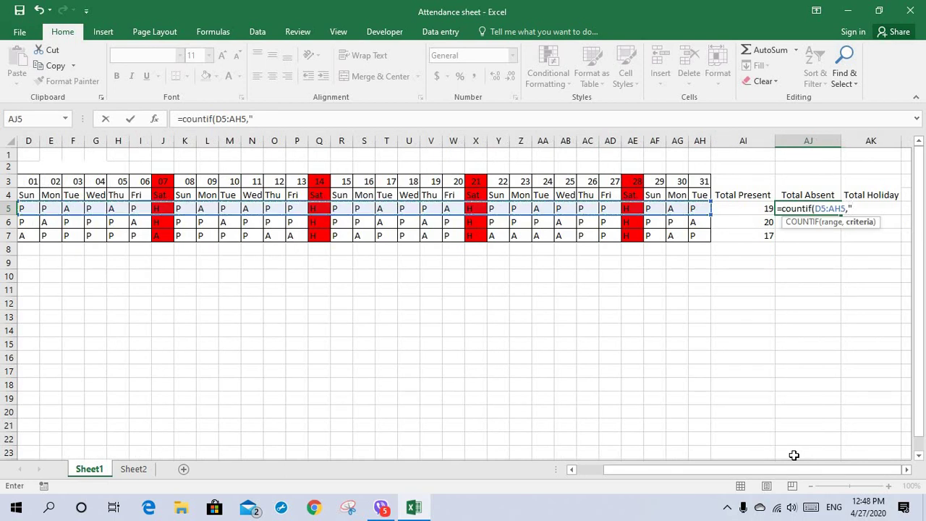
{"action": "type", "text": "A"}
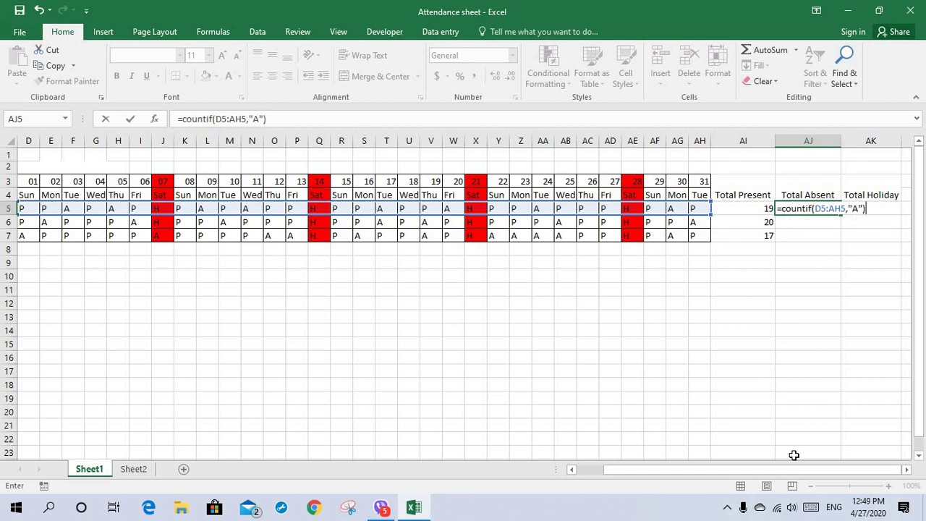
{"action": "key", "text": "Return"}
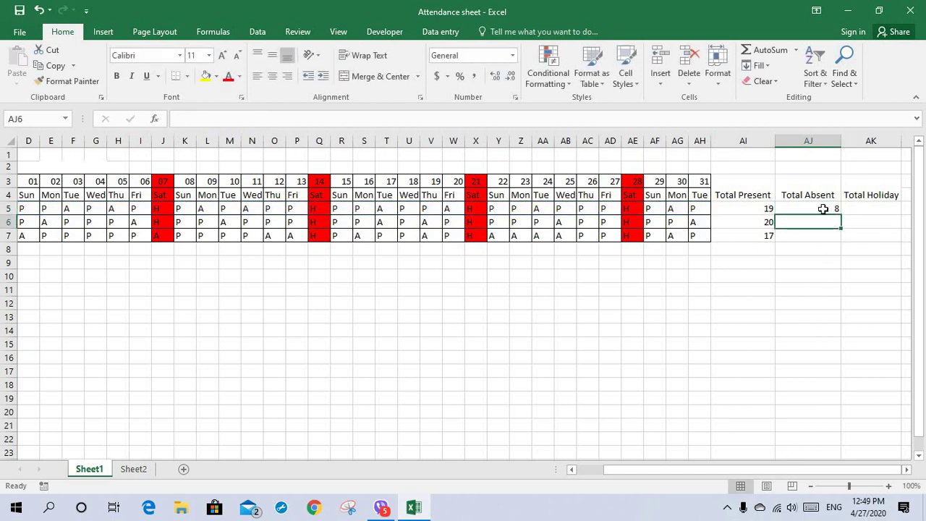
{"action": "left_click", "coordinate": [821, 210]}
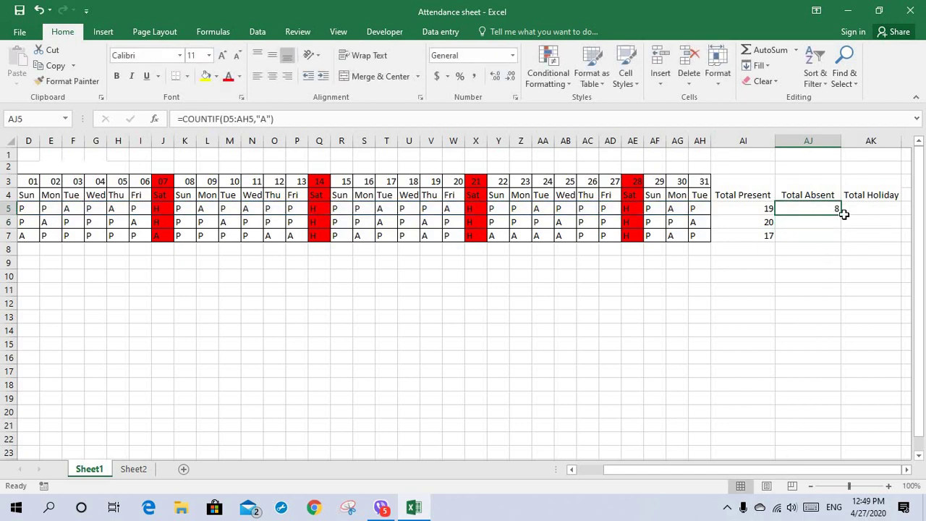
{"action": "left_click_drag", "start_coordinate": [838, 227], "coordinate": [836, 243]}
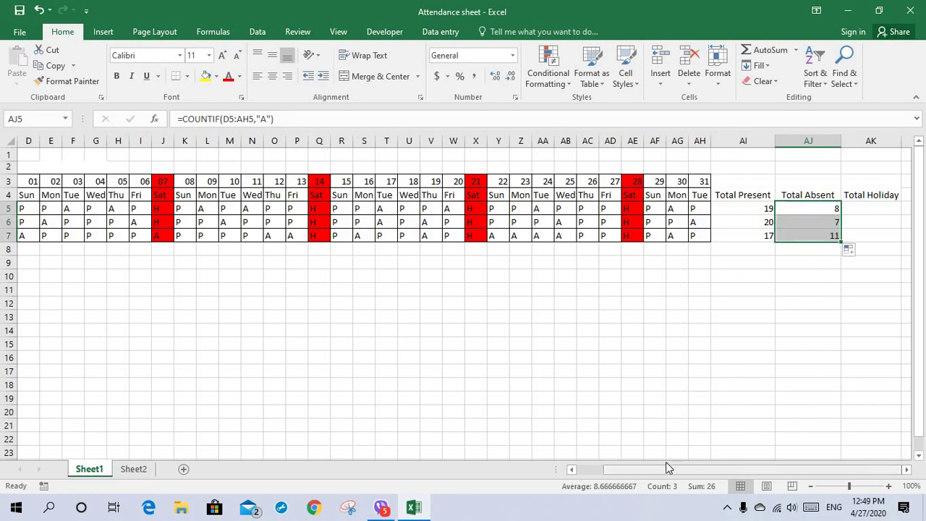
Enter =COUNTIF(D5:AH5,"H") in AK5 and copy it down to AK7, giving 4, 4 and 3
{"action": "left_click", "coordinate": [856, 209]}
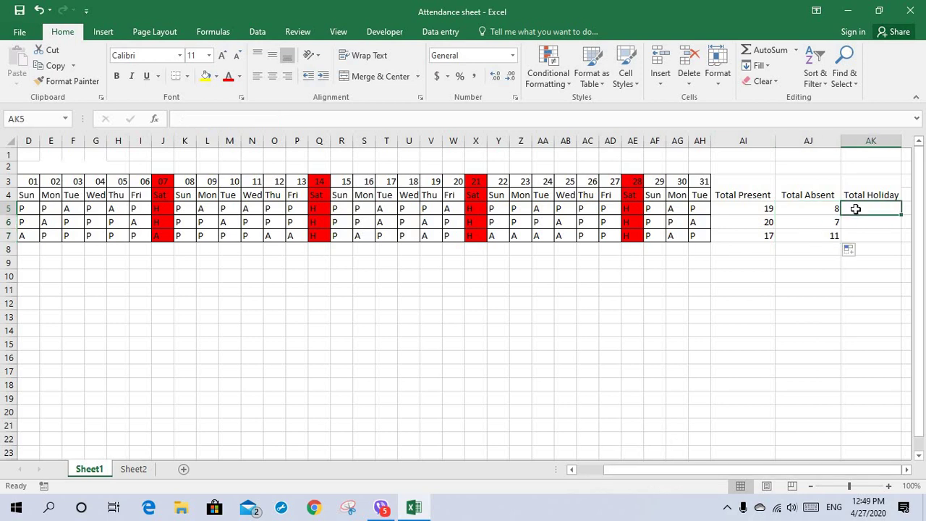
{"action": "type", "text": "=c"}
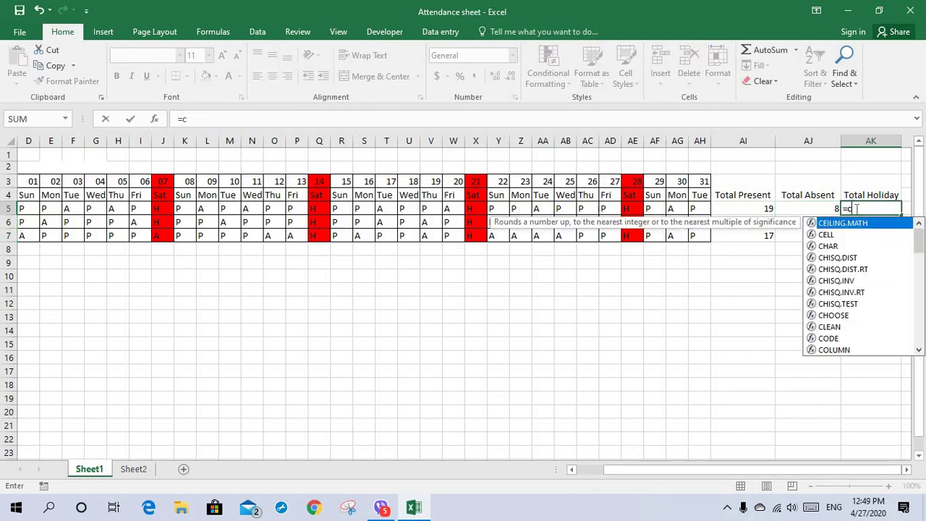
{"action": "type", "text": "ou"}
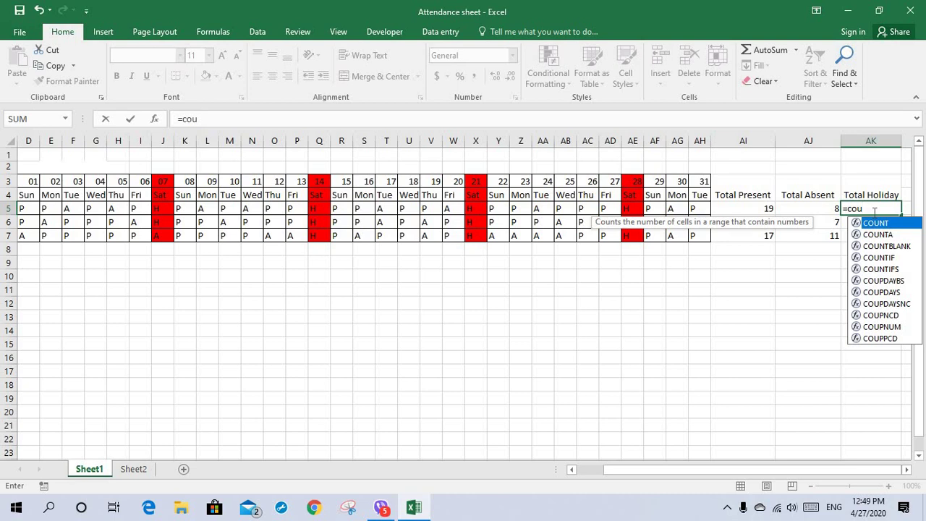
{"action": "type", "text": "nti"}
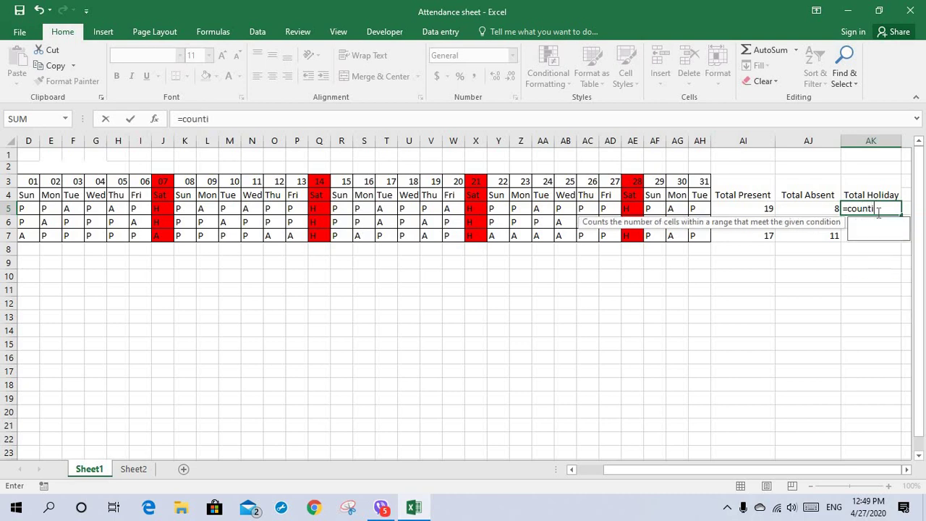
{"action": "type", "text": "f("}
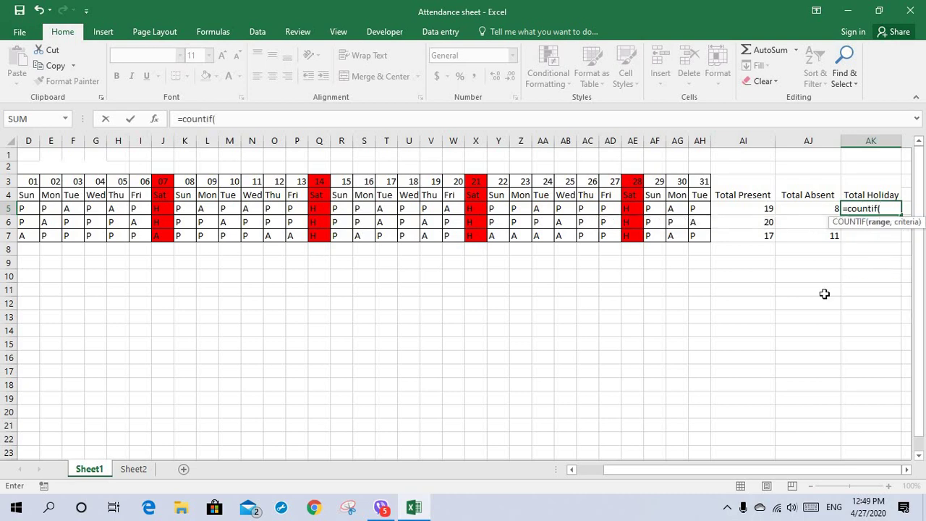
{"action": "left_click_drag", "start_coordinate": [641, 470], "coordinate": [616, 470]}
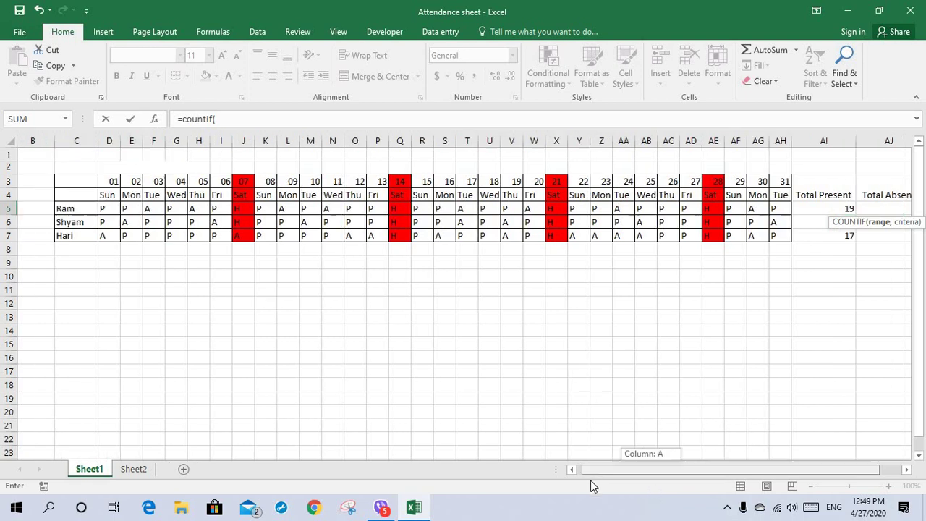
{"action": "mouse_move", "coordinate": [152, 210]}
{"action": "left_mouse_down"}
{"action": "mouse_move", "coordinate": [293, 218]}
{"action": "mouse_move", "coordinate": [825, 208]}
{"action": "left_mouse_up"}
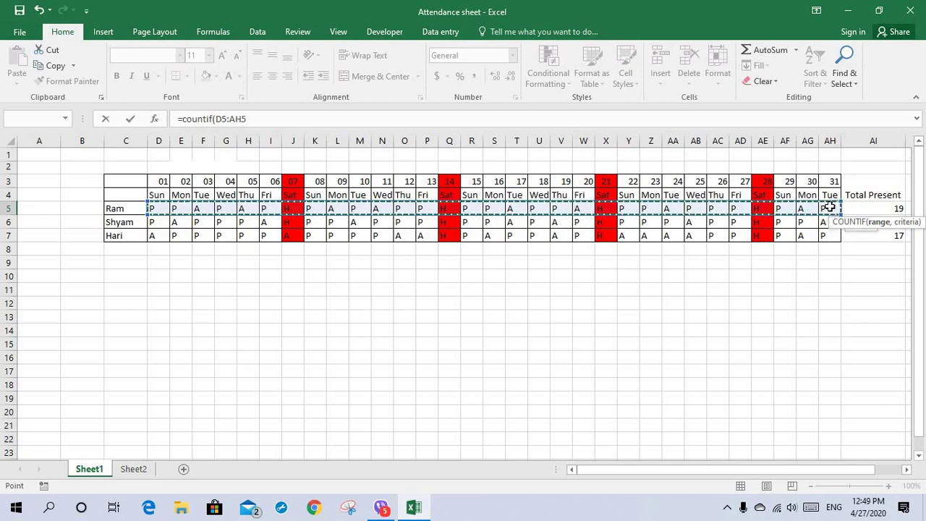
{"action": "left_click_drag", "start_coordinate": [730, 467], "coordinate": [800, 463]}
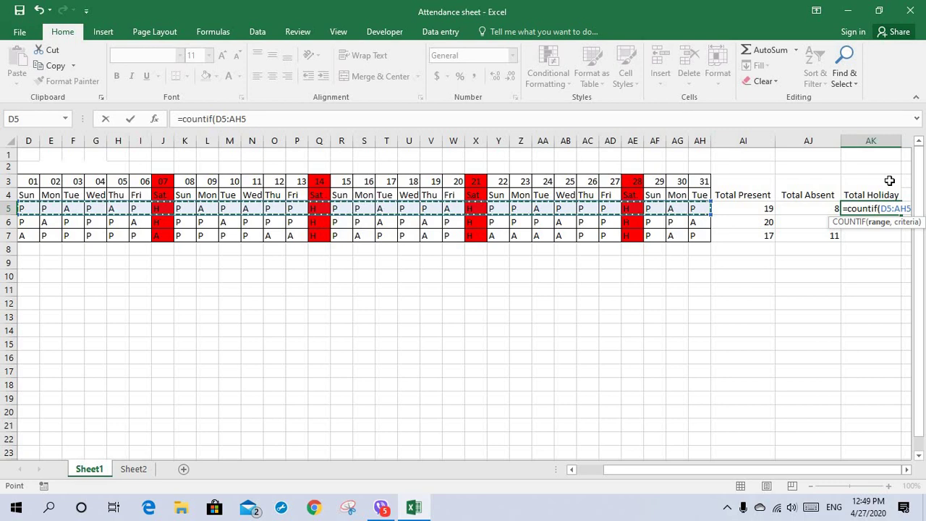
{"action": "type", "text": ",\""}
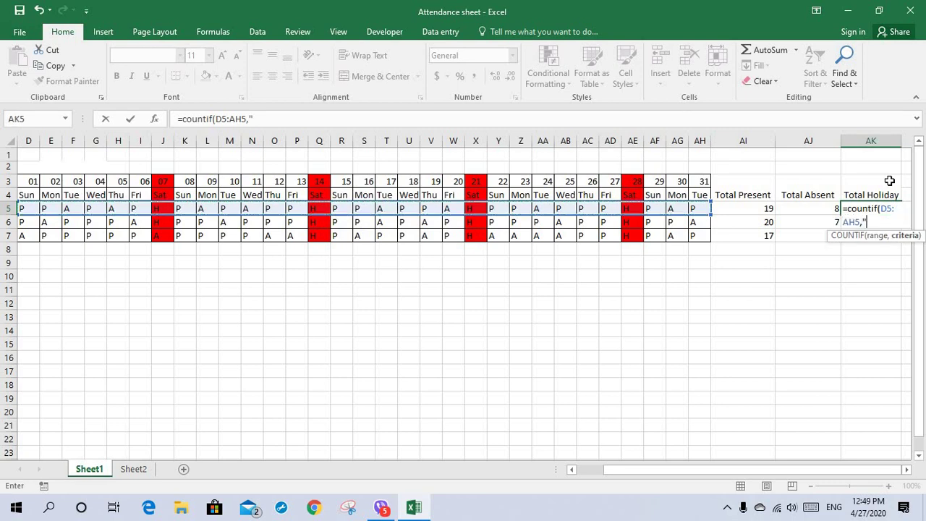
{"action": "type", "text": "H"}
{"action": "key", "text": "Return"}
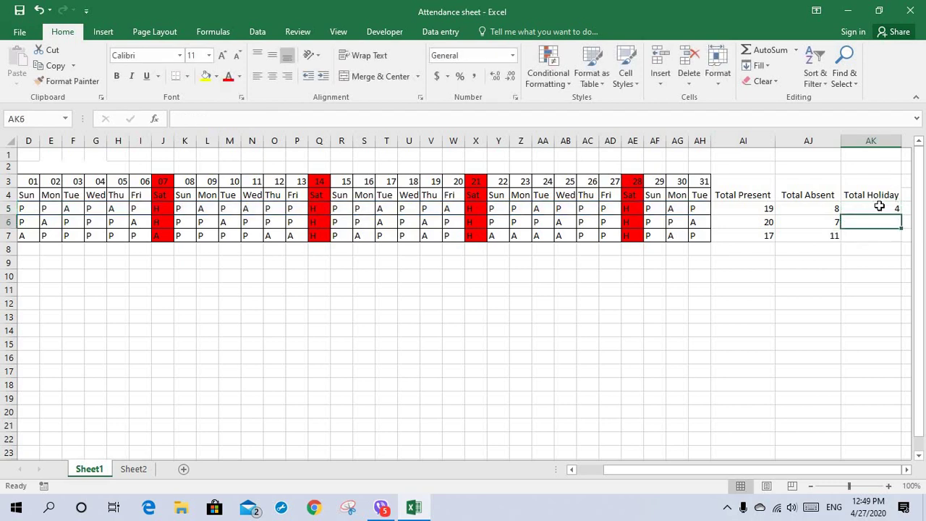
{"action": "left_click", "coordinate": [880, 208]}
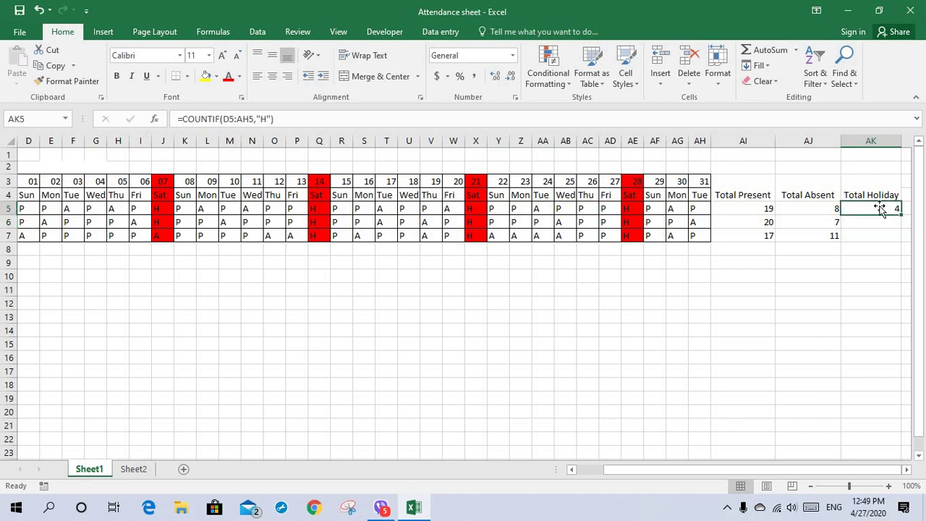
{"action": "scroll", "coordinate": [898, 209], "scroll_direction": "up", "scroll_amount": 1}
{"action": "left_click_drag", "start_coordinate": [905, 218], "coordinate": [905, 248]}
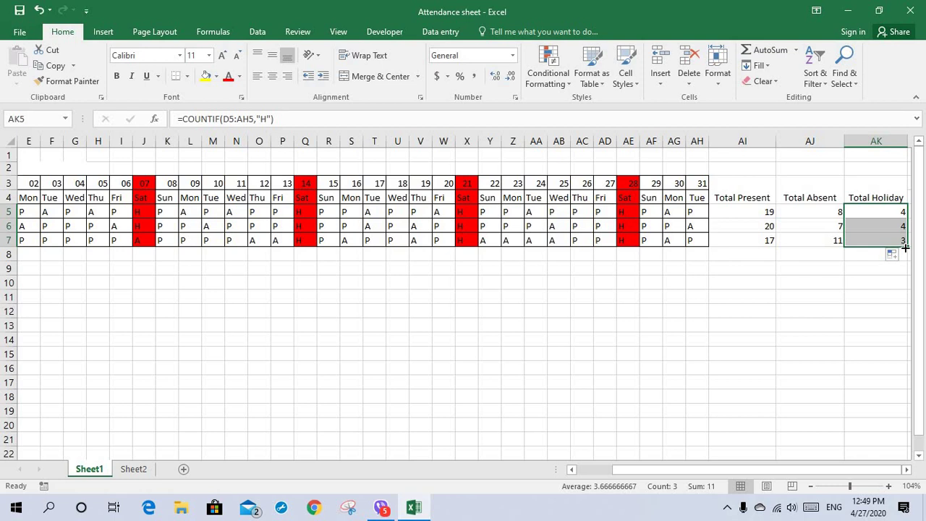
{"action": "left_click", "coordinate": [142, 240]}
Change J7's mark from A to H so row 7 shows 10 absent and 4 holidays
{"action": "key", "text": "BackSpace"}
{"action": "type", "text": "H"}
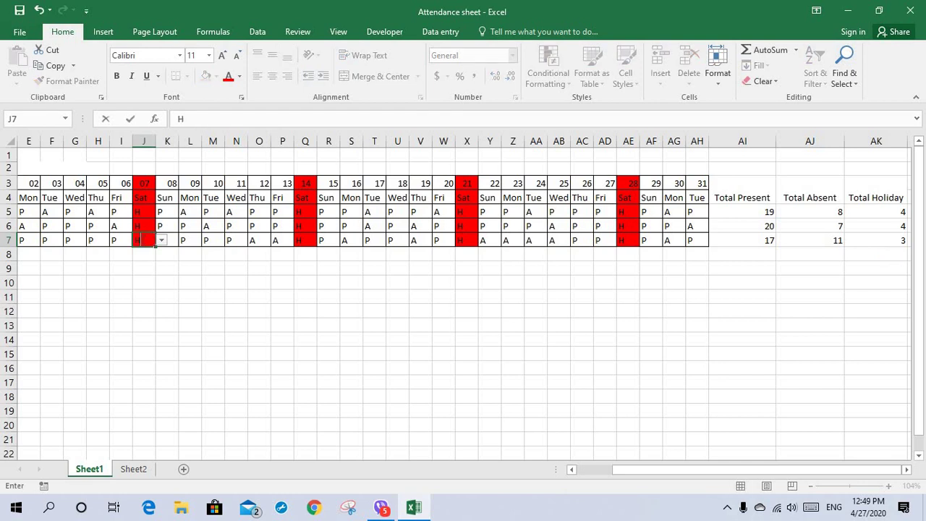
{"action": "left_click", "coordinate": [879, 242]}
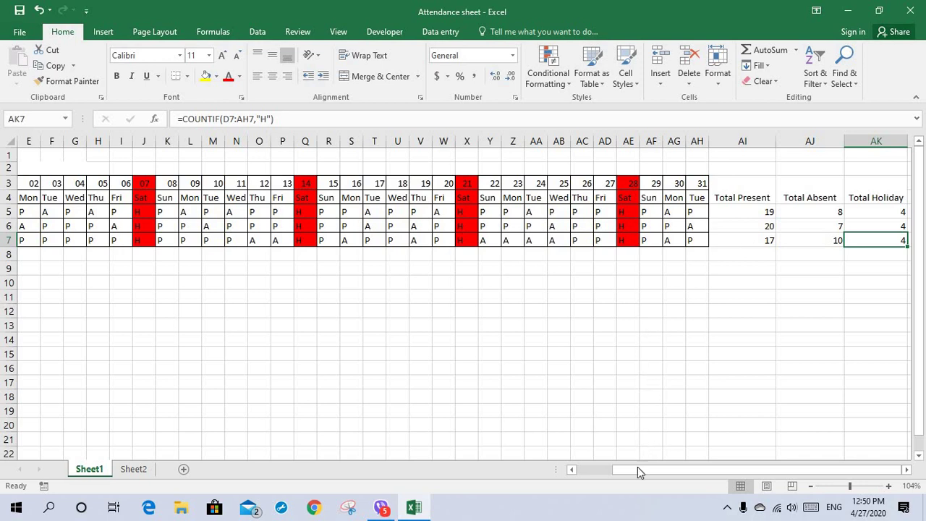
{"action": "left_click", "coordinate": [636, 470]}
{"action": "left_click_drag", "start_coordinate": [719, 181], "coordinate": [870, 246]}
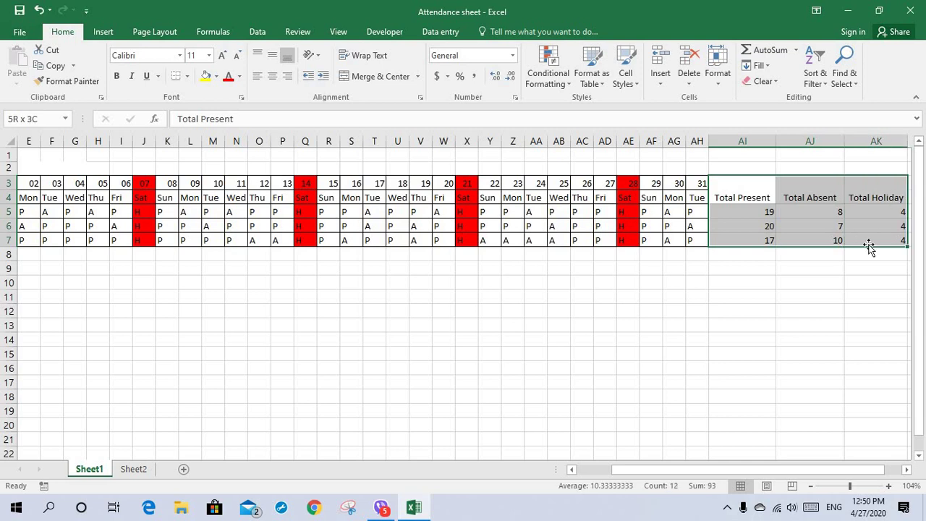
Apply All Borders to the AI3:AK7 totals block
{"action": "left_click", "coordinate": [188, 77]}
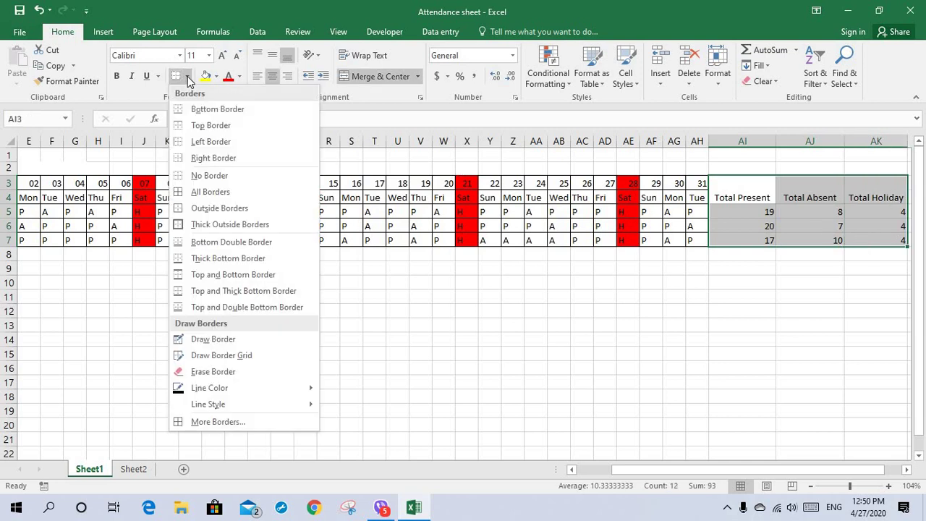
{"action": "left_click", "coordinate": [195, 192]}
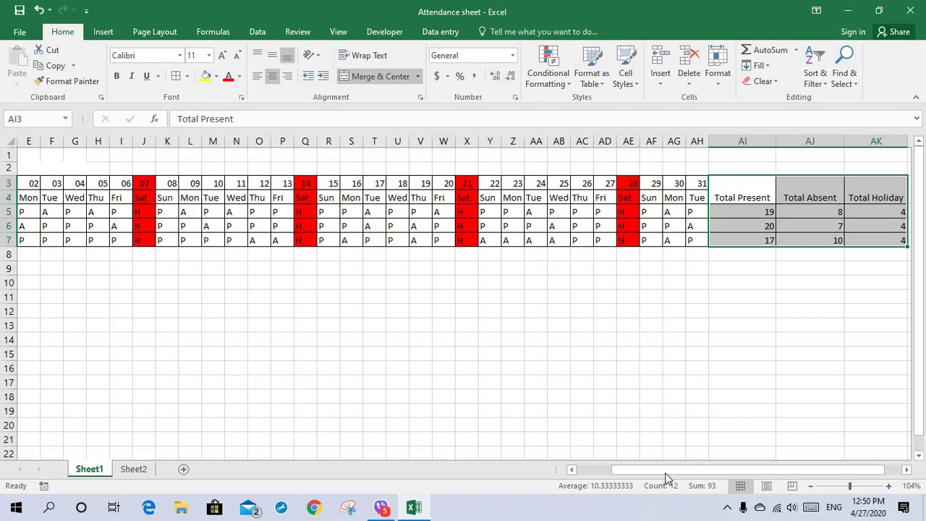
{"action": "left_click", "coordinate": [726, 310]}
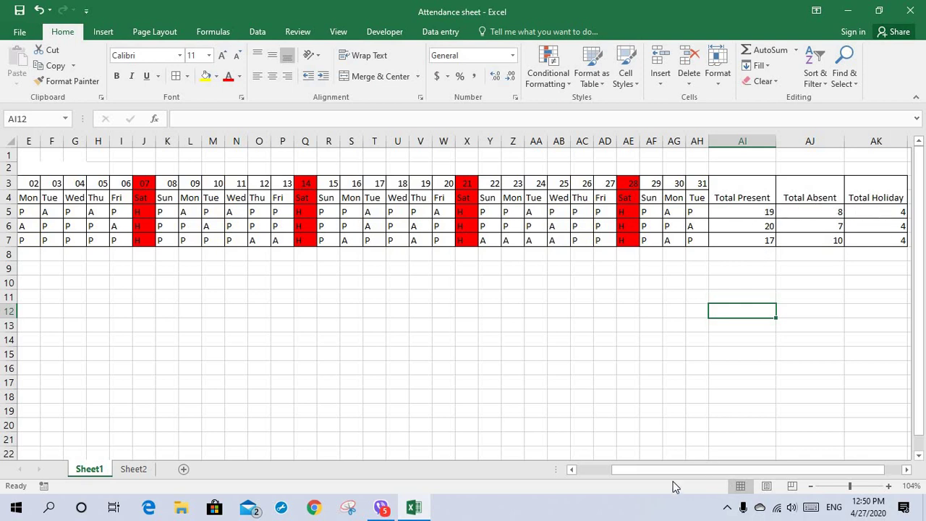
Fill the first name cell, C5, with yellow
{"action": "left_click_drag", "start_coordinate": [627, 481], "coordinate": [624, 484]}
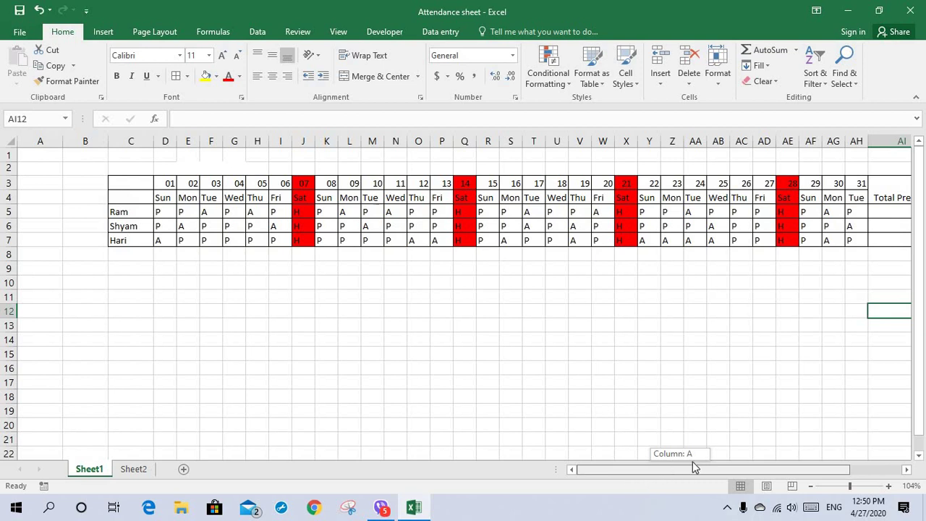
{"action": "left_click_drag", "start_coordinate": [692, 467], "coordinate": [680, 467]}
{"action": "left_click_drag", "start_coordinate": [628, 481], "coordinate": [627, 480]}
{"action": "left_click", "coordinate": [130, 281]}
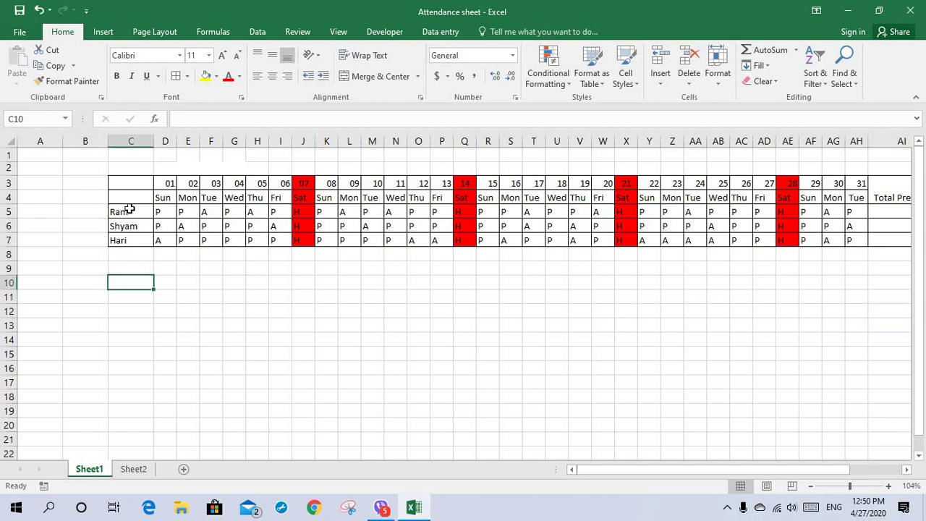
{"action": "left_click", "coordinate": [128, 210]}
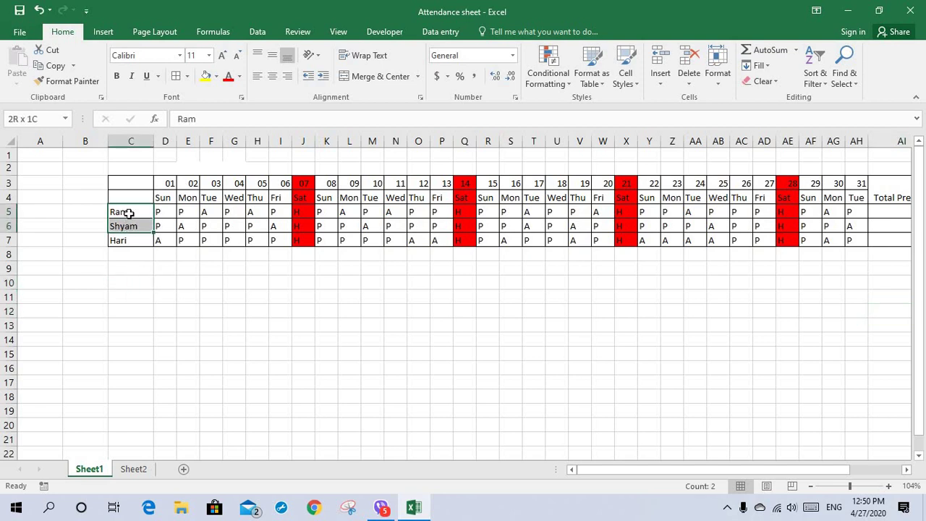
{"action": "left_click", "coordinate": [206, 77]}
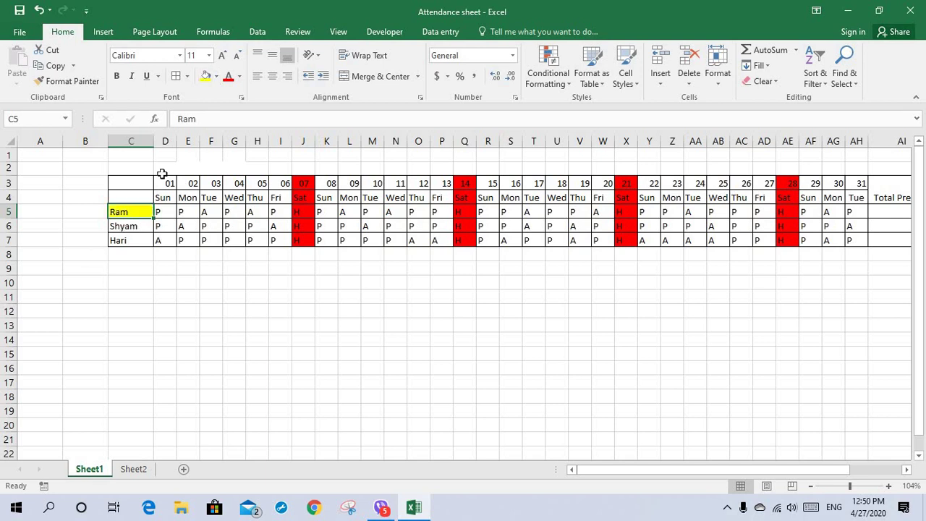
Fill name cell C6 with blue and C7 with purple
{"action": "key", "text": "Return"}
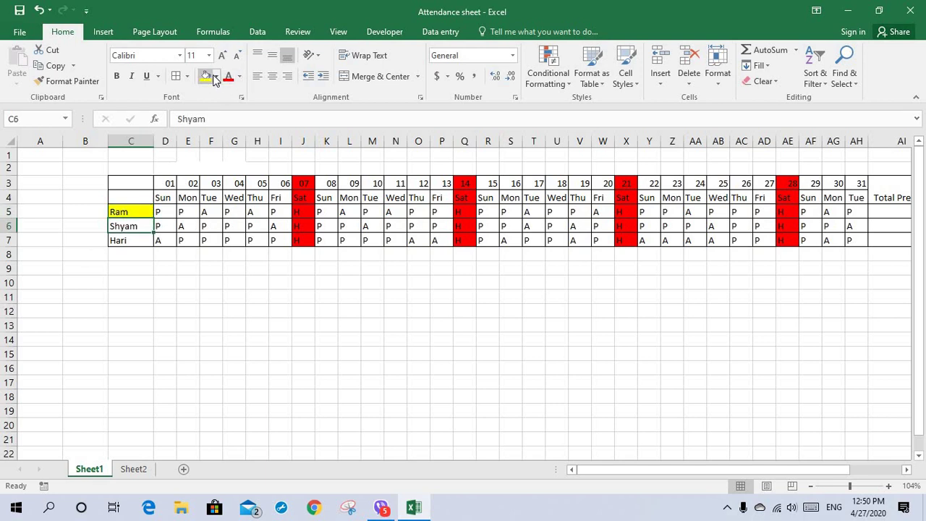
{"action": "left_click", "coordinate": [218, 77]}
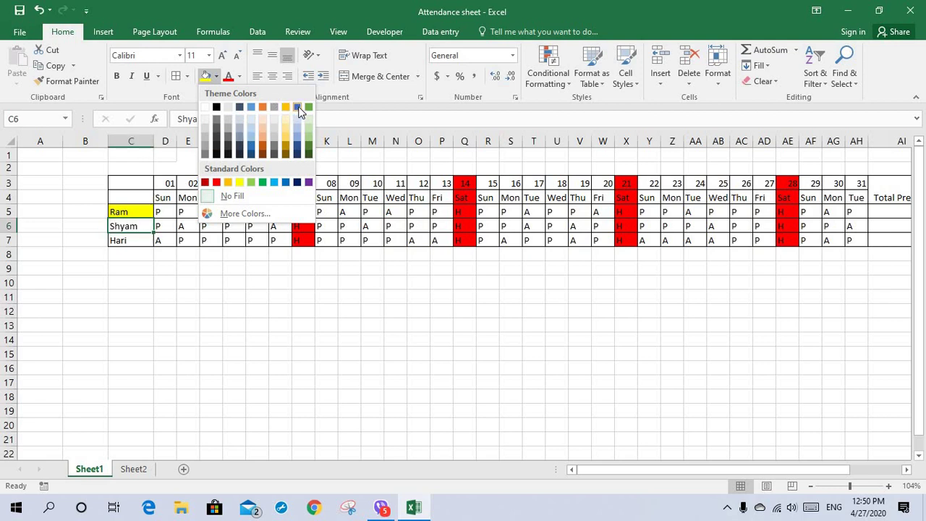
{"action": "left_click", "coordinate": [297, 107]}
{"action": "left_click", "coordinate": [136, 242]}
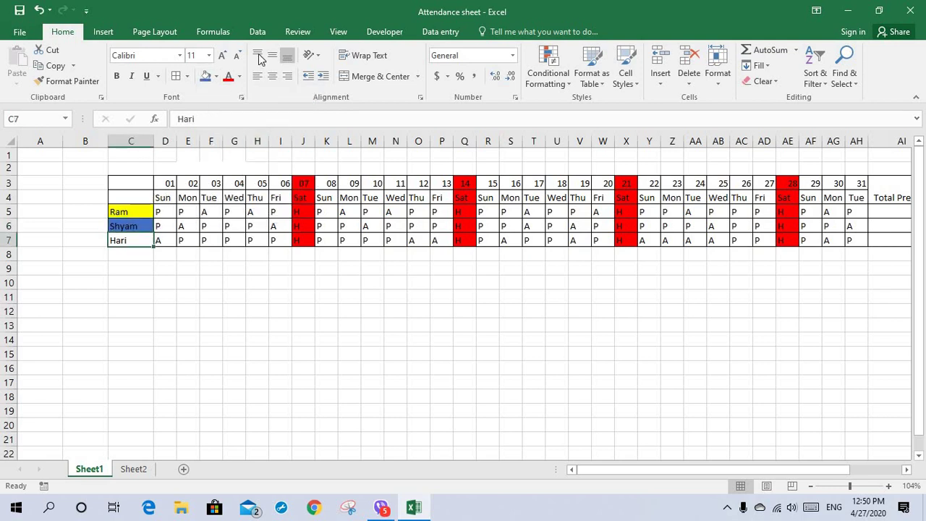
{"action": "left_click", "coordinate": [217, 77]}
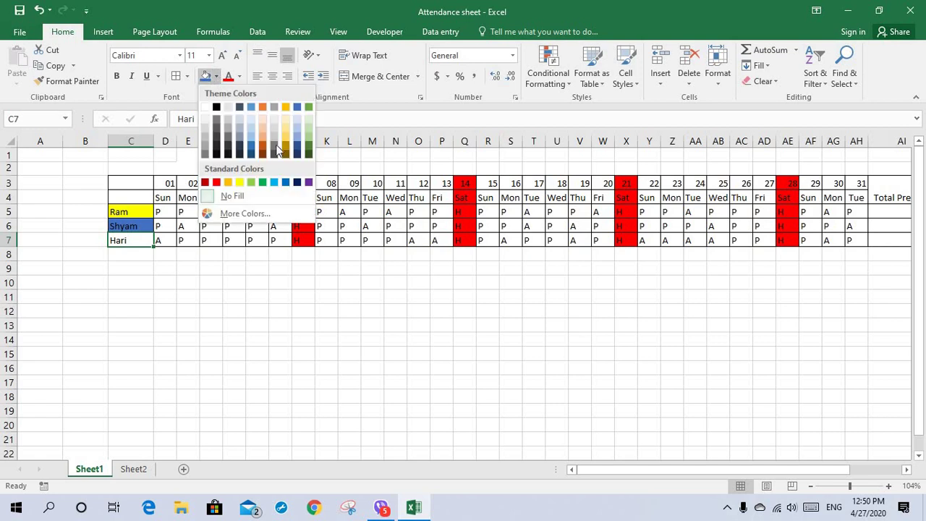
{"action": "left_click", "coordinate": [309, 182]}
{"action": "left_click", "coordinate": [241, 258]}
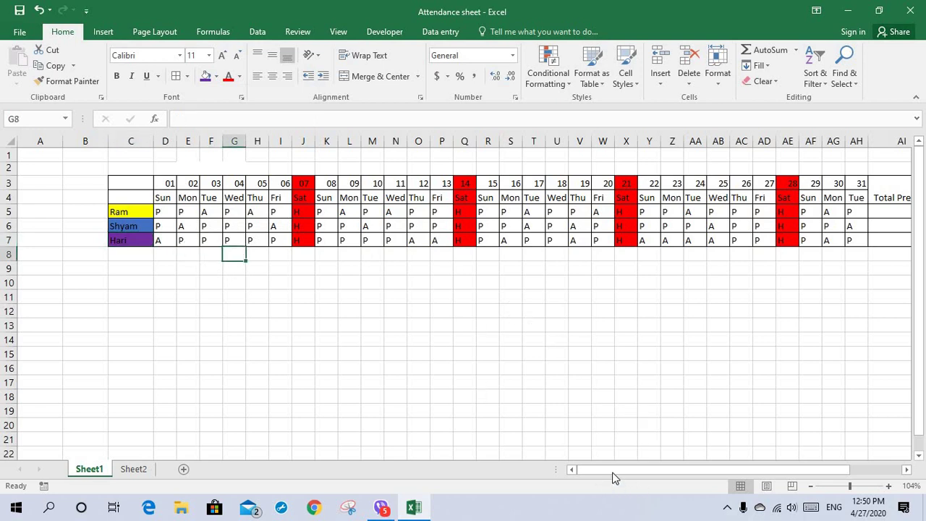
{"action": "left_click", "coordinate": [668, 472]}
{"action": "left_click_drag", "start_coordinate": [666, 468], "coordinate": [684, 457]}
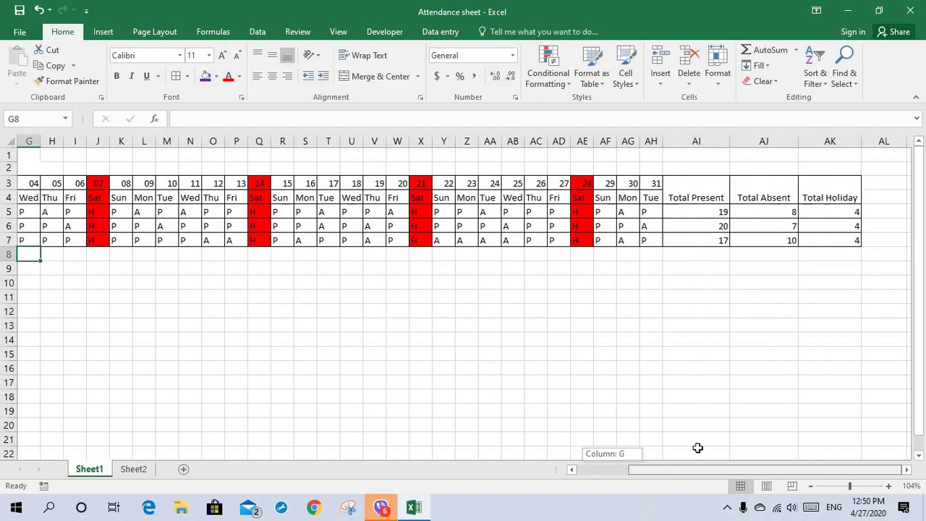
{"action": "left_click_drag", "start_coordinate": [700, 457], "coordinate": [699, 463]}
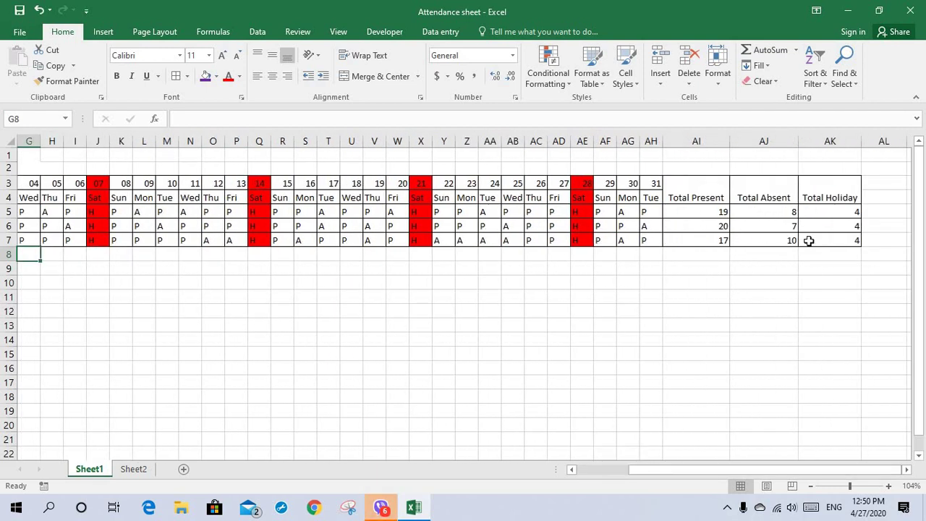